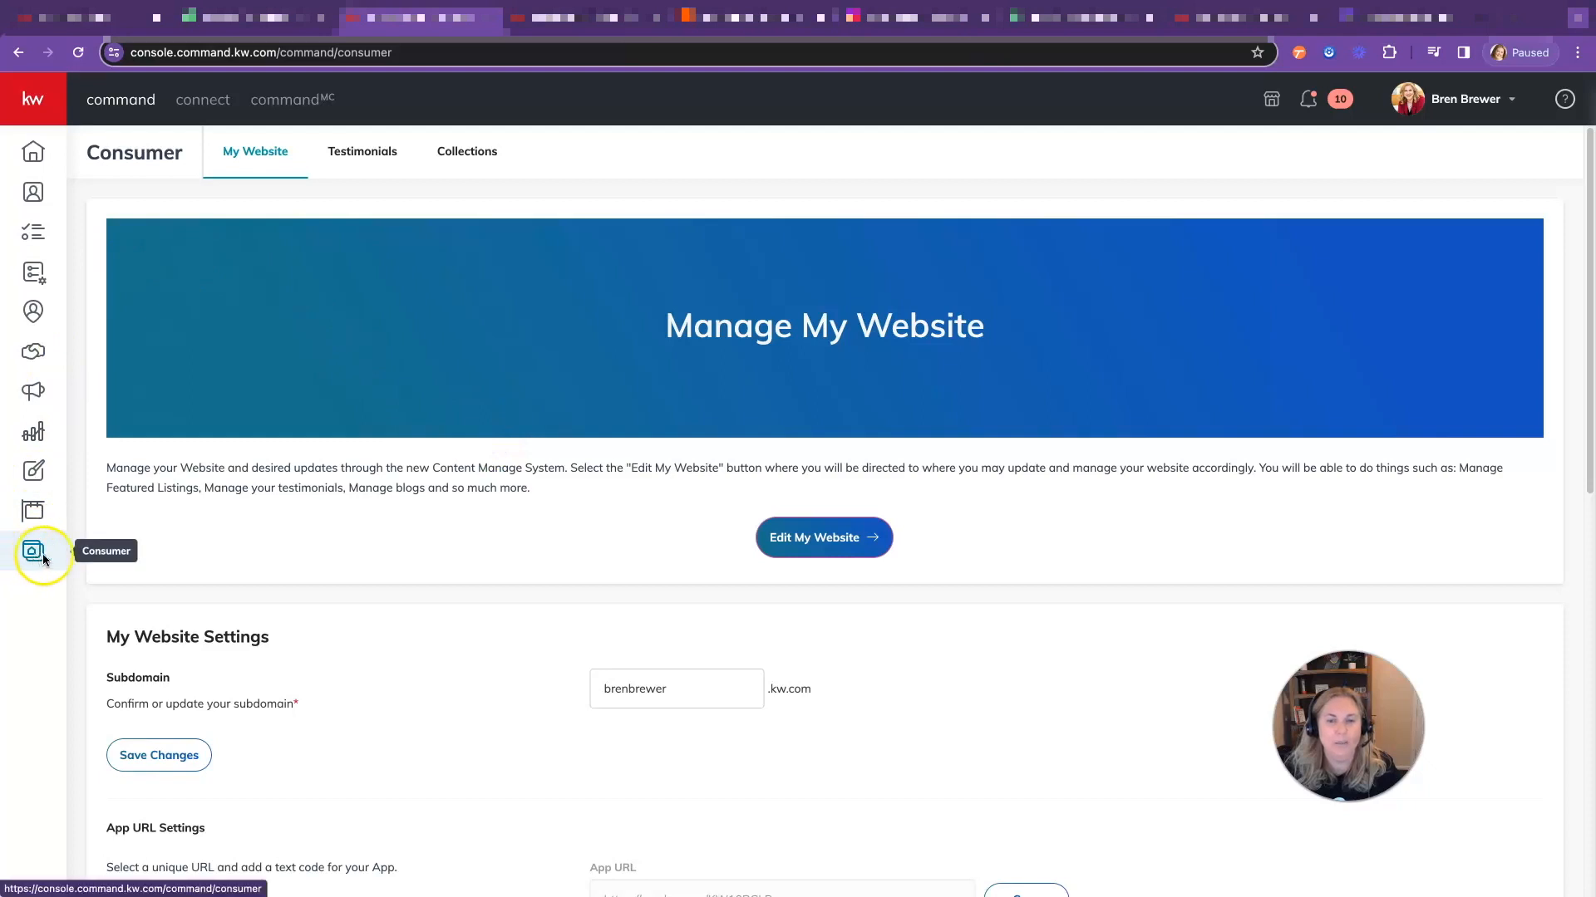
Switch to the Keller Williams website CMS and create a new custom page titled "Harper's Preserve".
{"action": "left_click", "coordinate": [561, 18]}
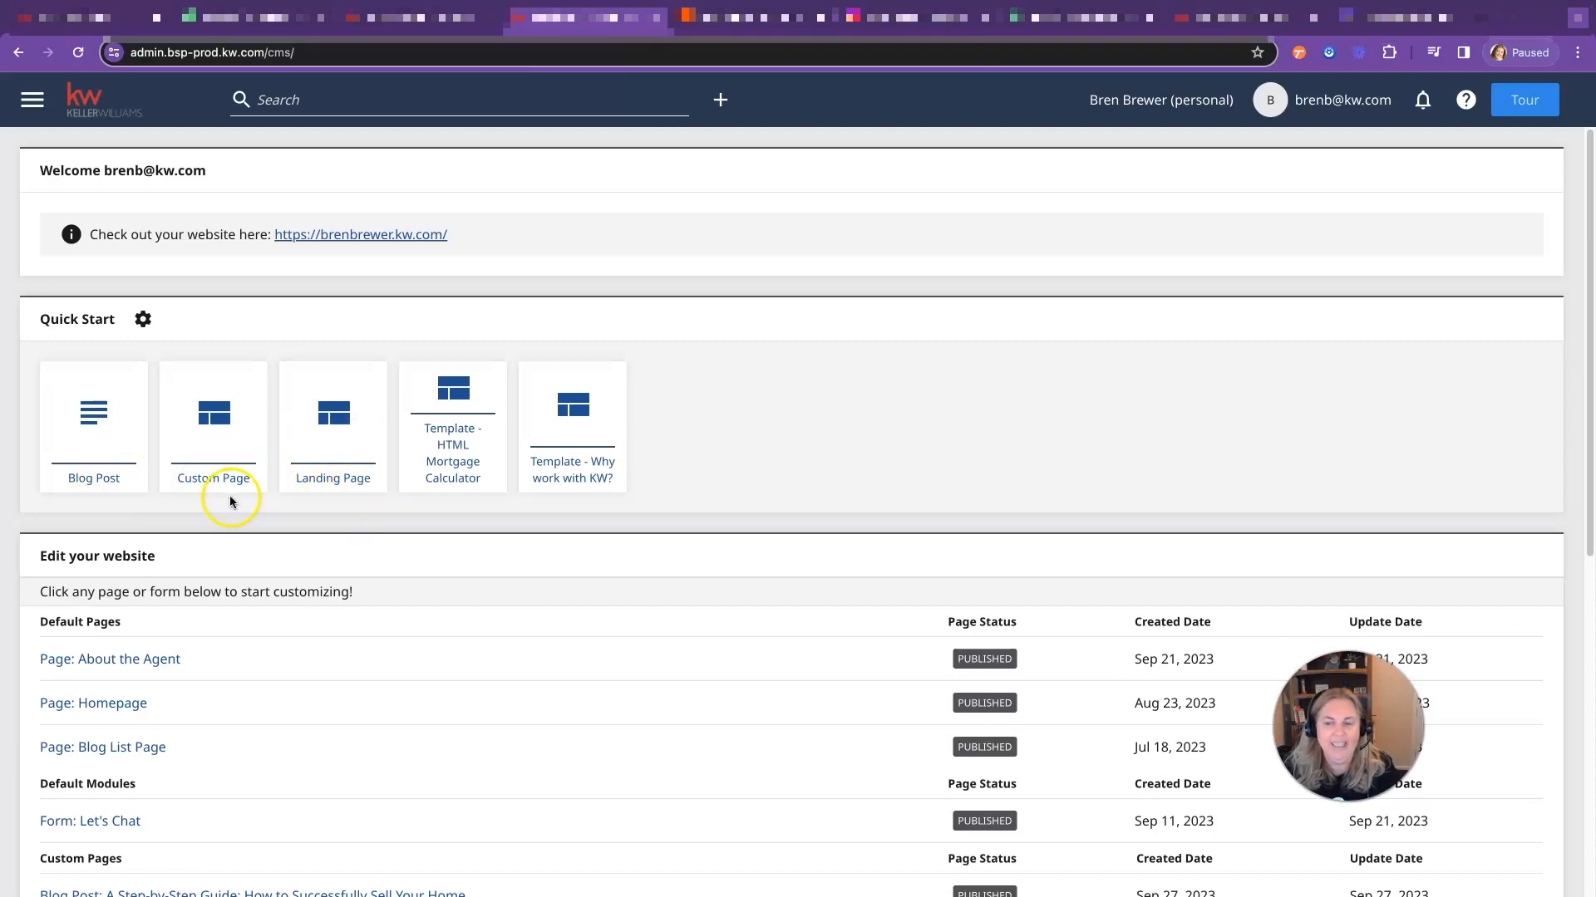
{"action": "left_click", "coordinate": [215, 449]}
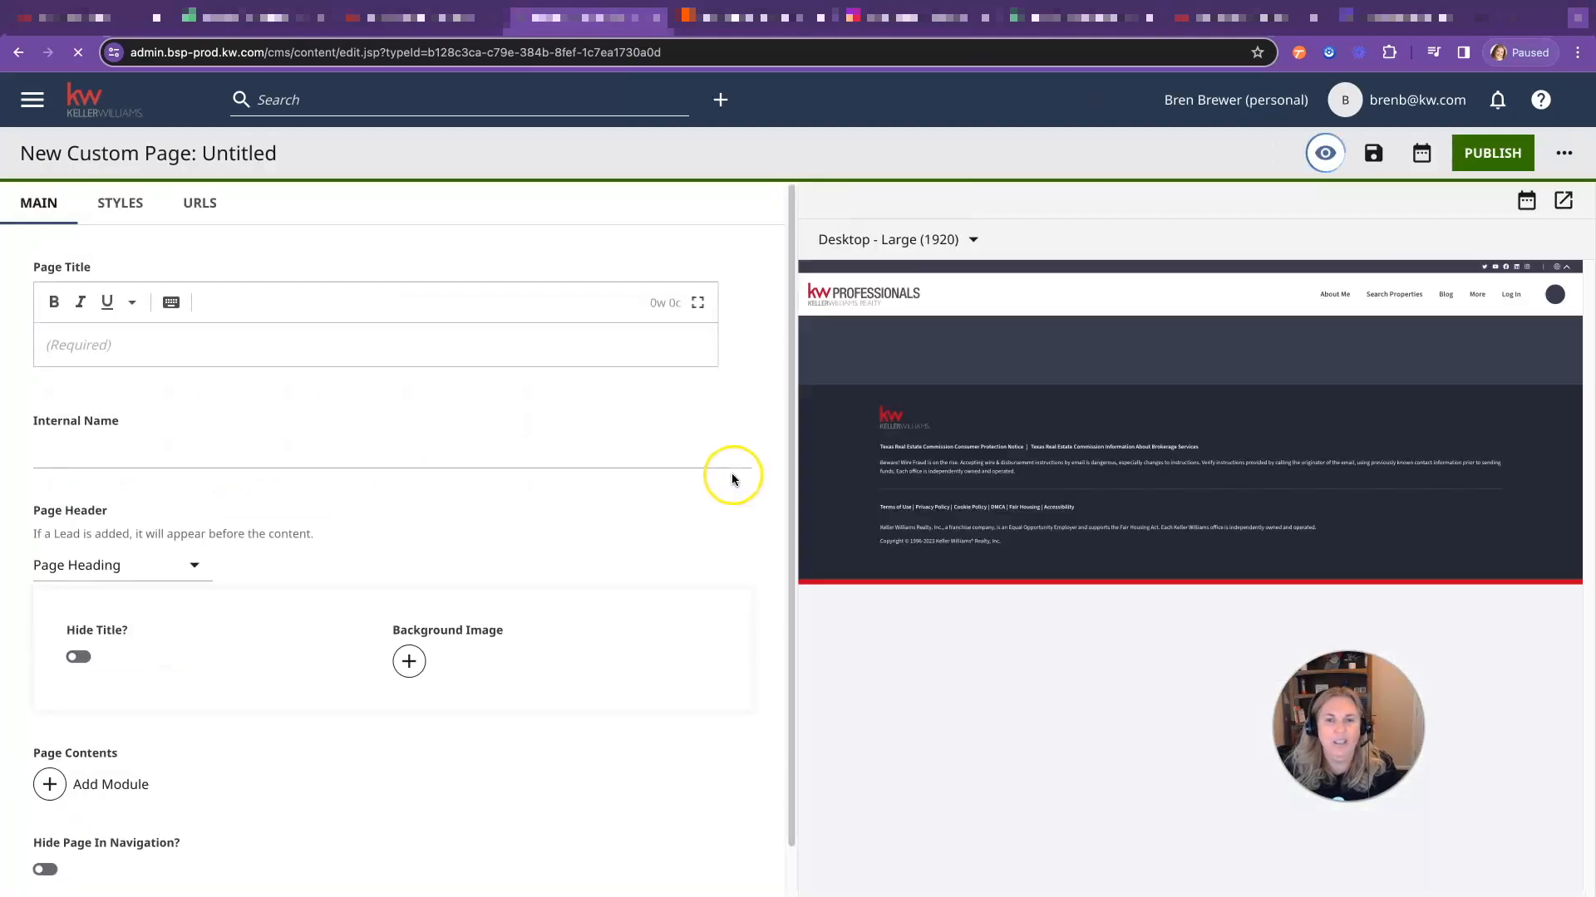
{"action": "left_click", "coordinate": [133, 351]}
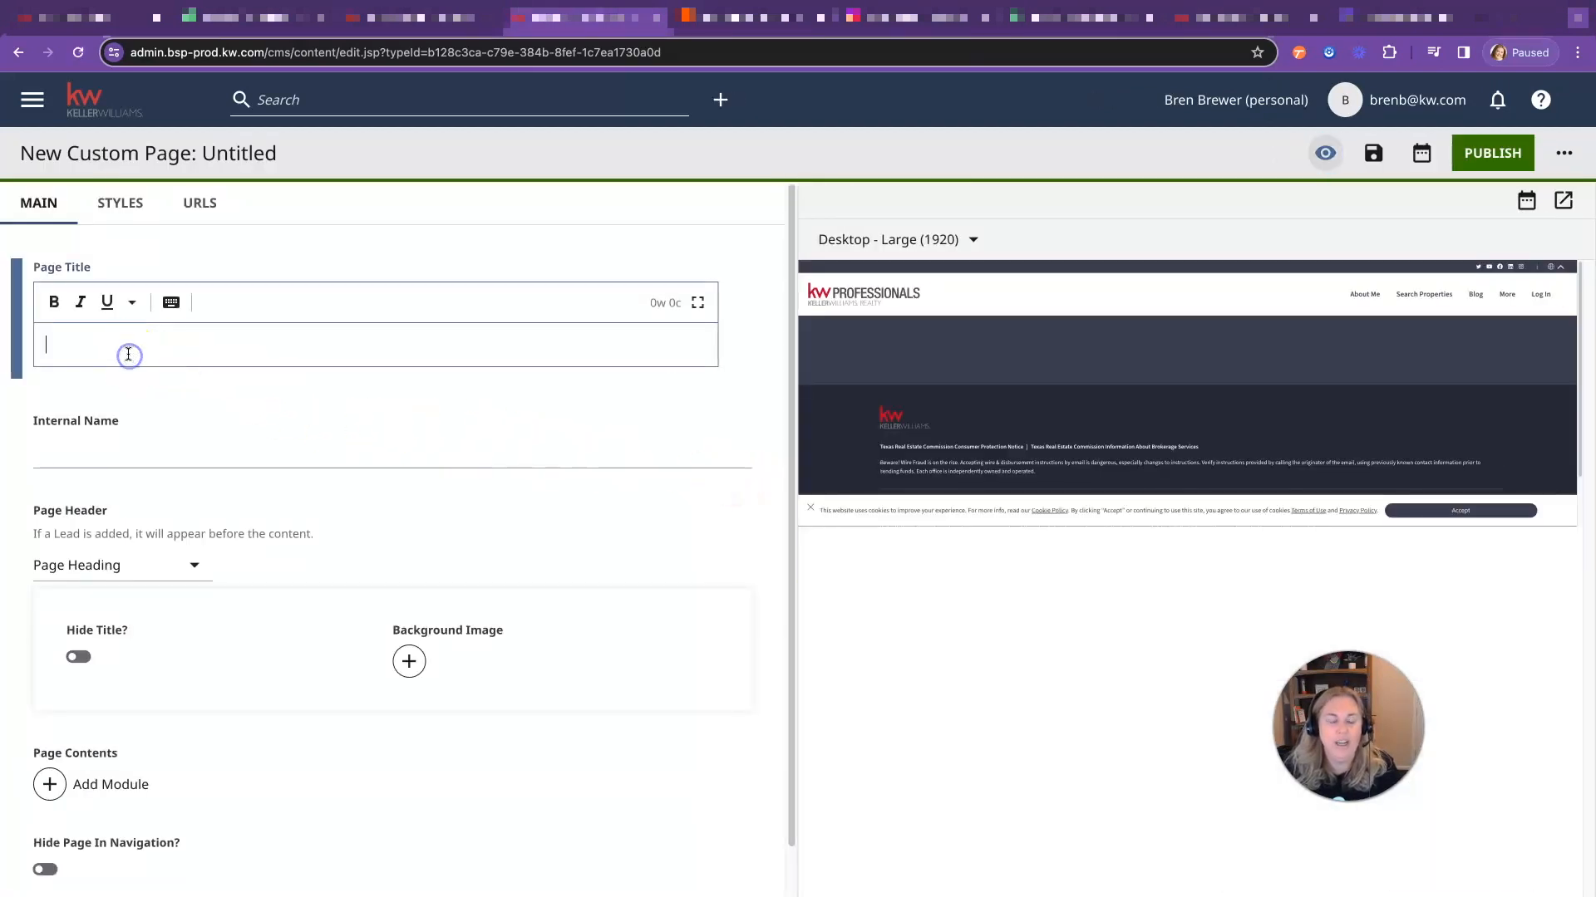
{"action": "type", "text": "Coles"}
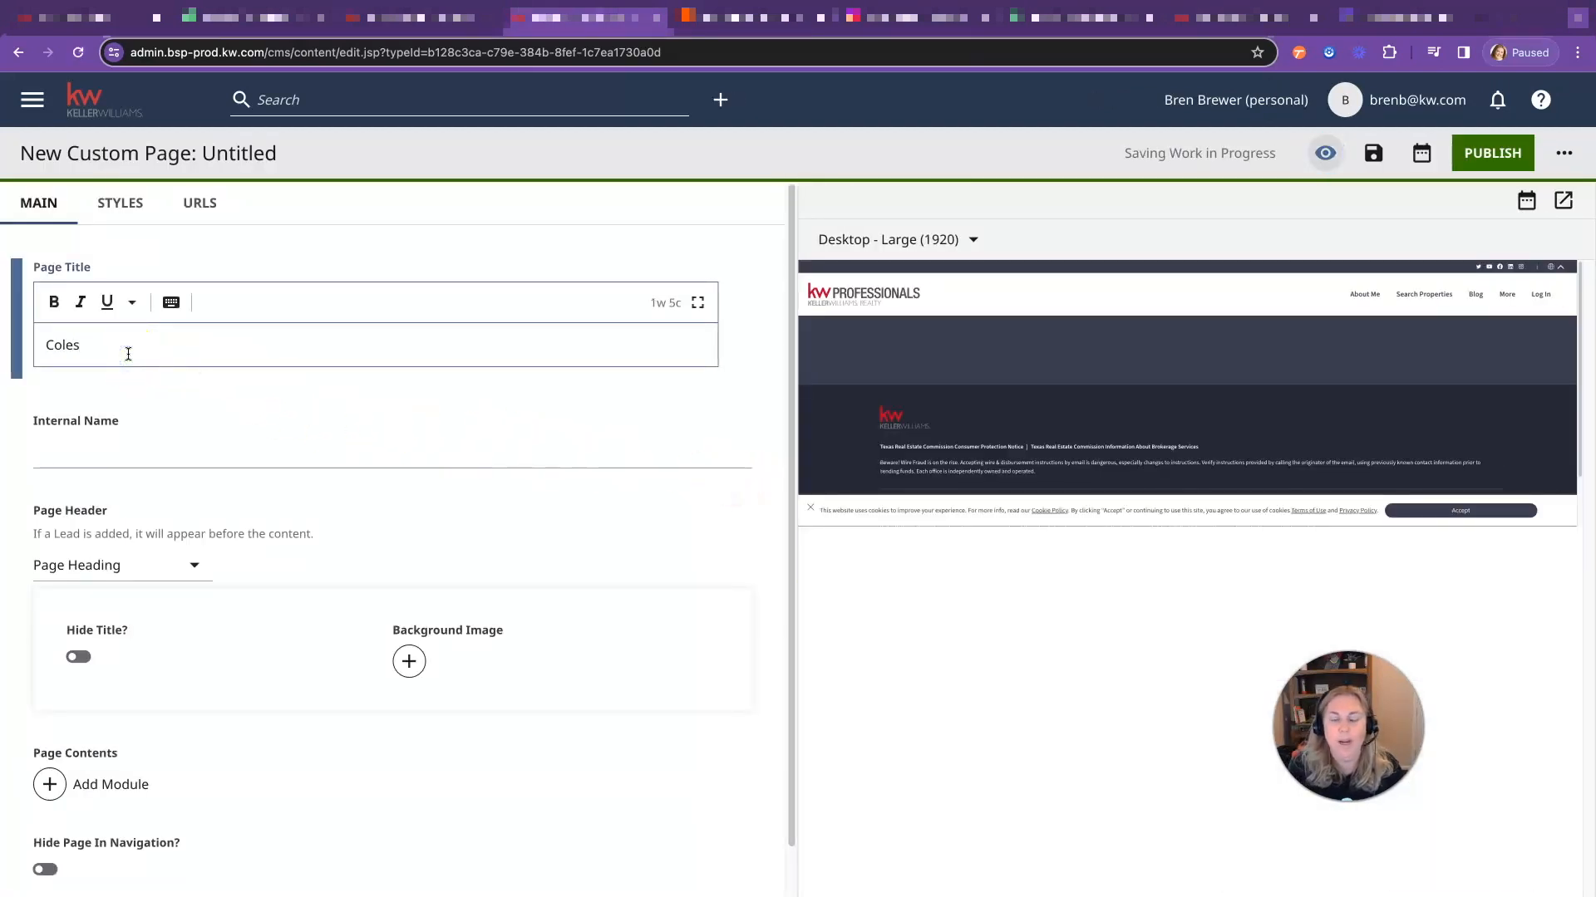
{"action": "key", "text": "BackSpace"}
{"action": "key", "text": "BackSpace"}
{"action": "key", "text": "BackSpace"}
{"action": "key", "text": "BackSpace"}
{"action": "key", "text": "BackSpace"}
{"action": "type", "text": "Harper's Preserve"}
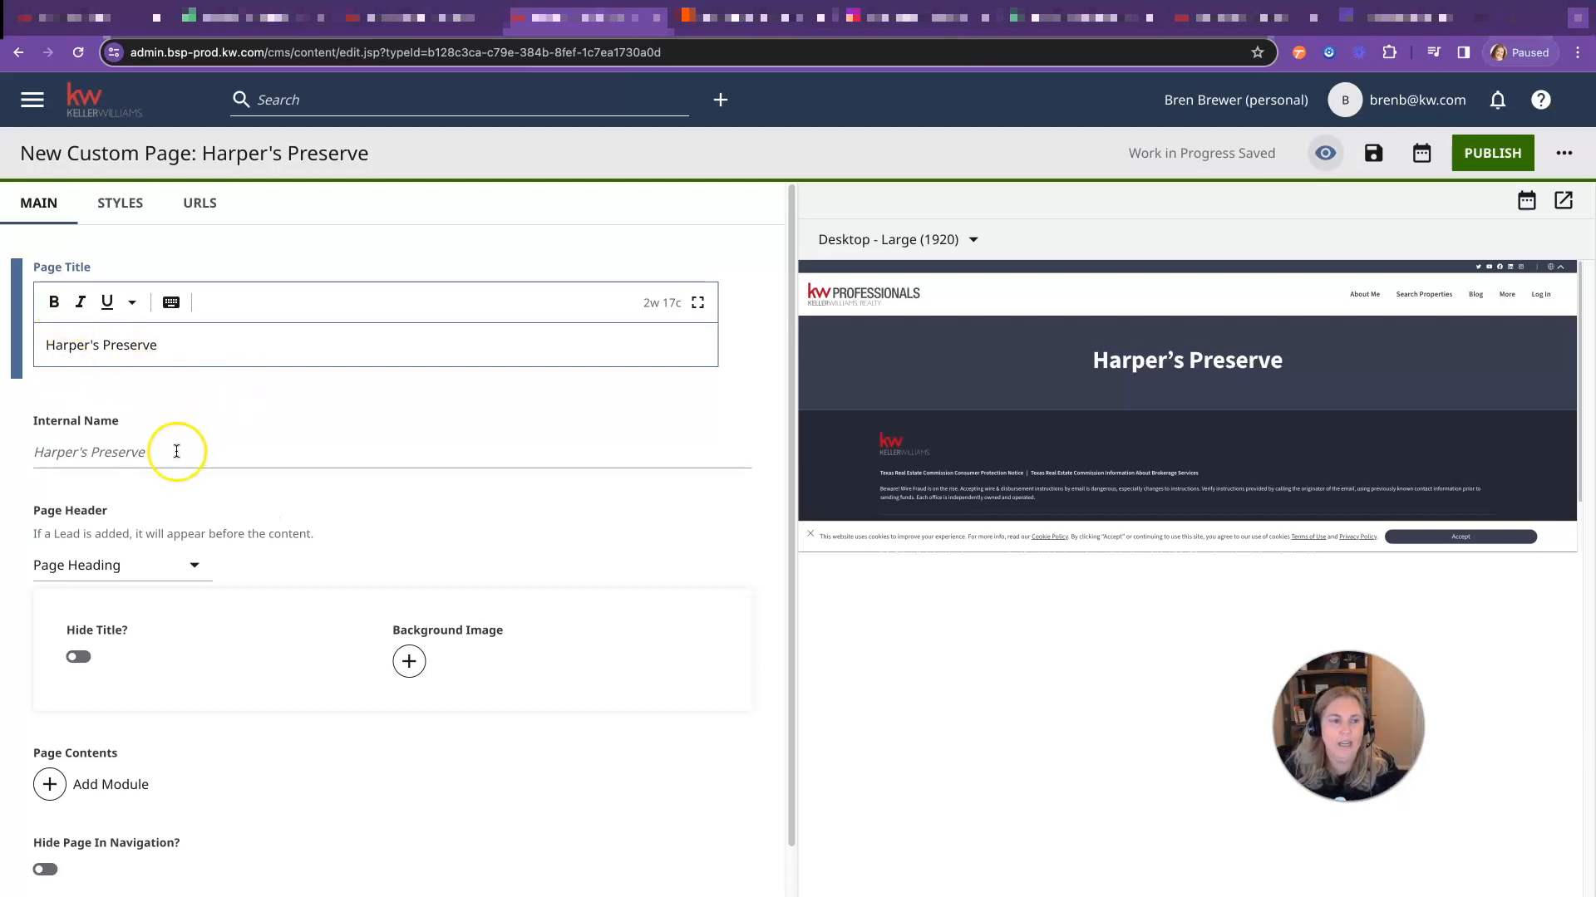
Add a Stat List B module to the page contents.
{"action": "scroll", "coordinate": [133, 457], "scroll_direction": "down", "scroll_amount": 1}
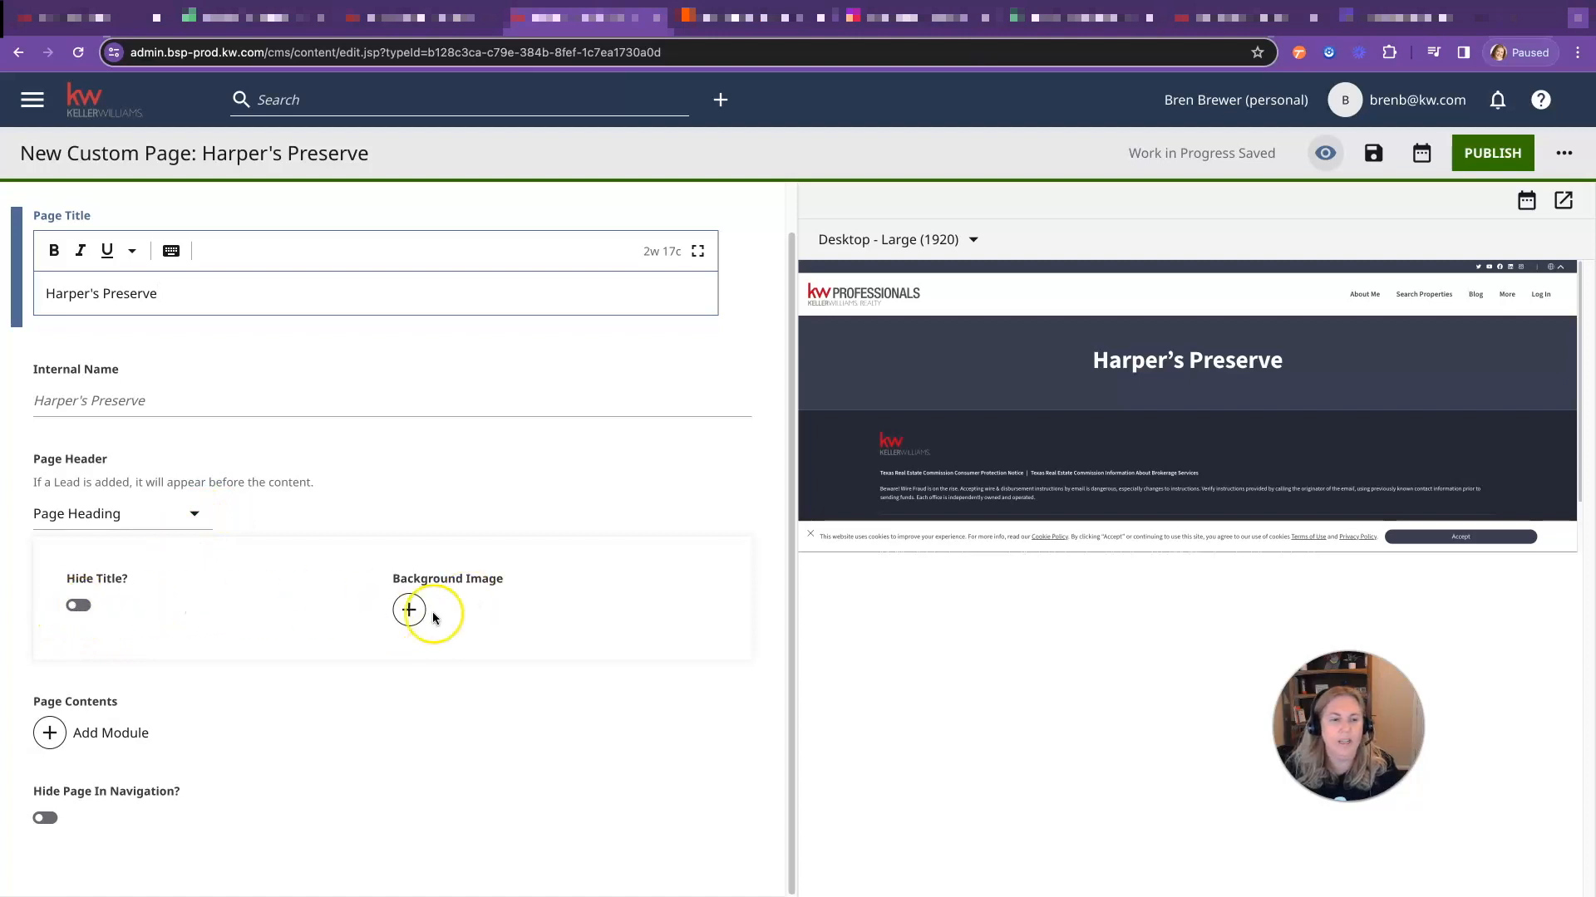
{"action": "left_click", "coordinate": [120, 735]}
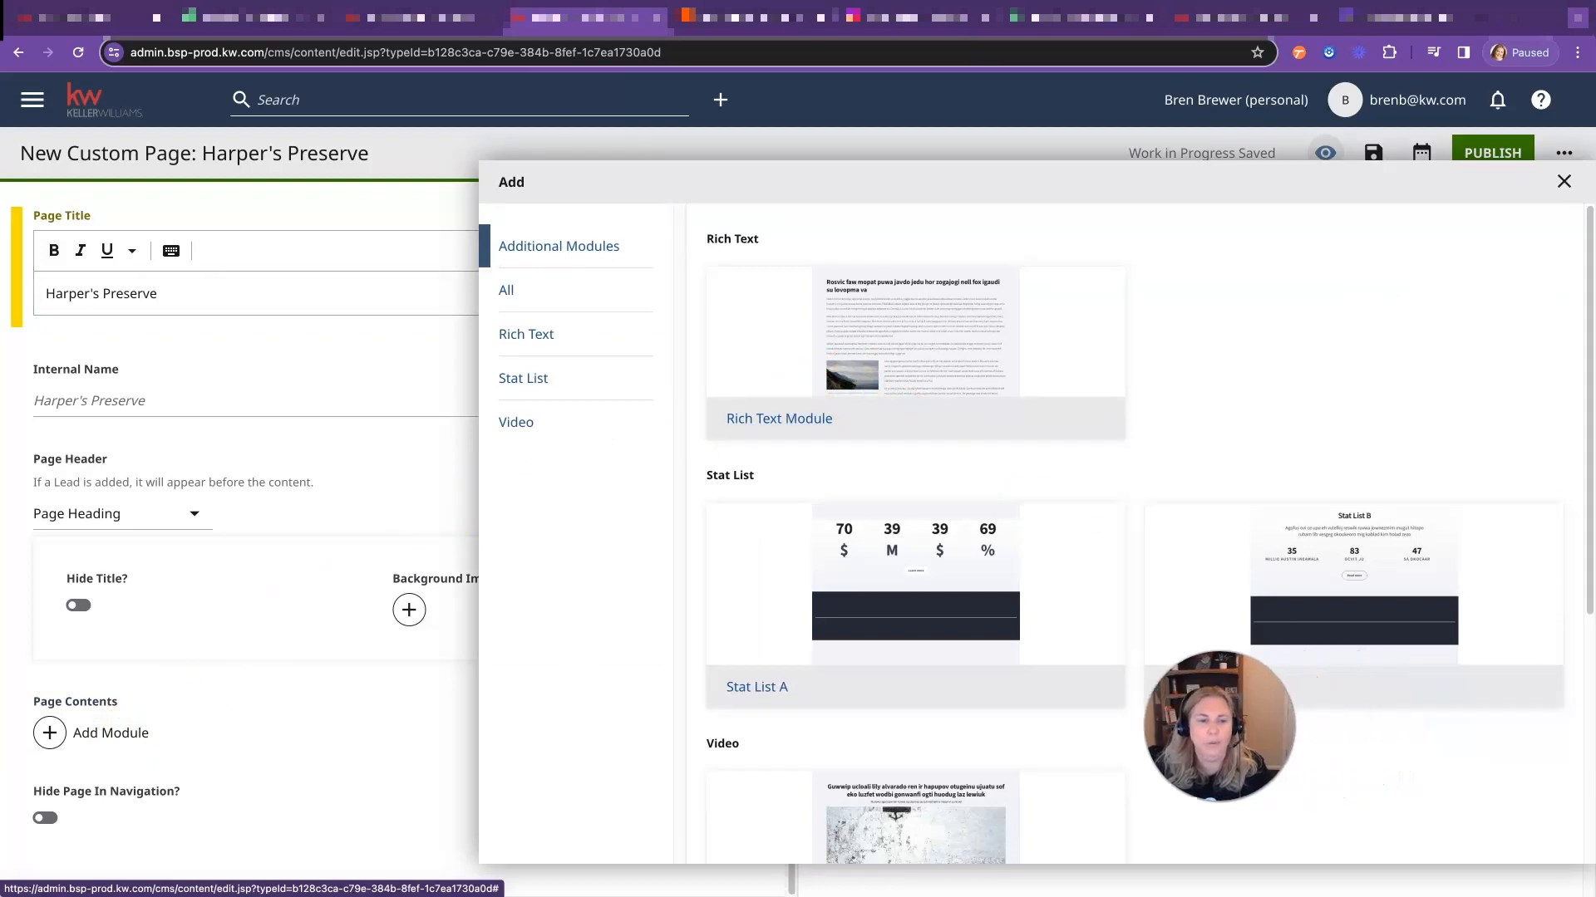
{"action": "scroll", "coordinate": [848, 454], "scroll_direction": "down", "scroll_amount": 1}
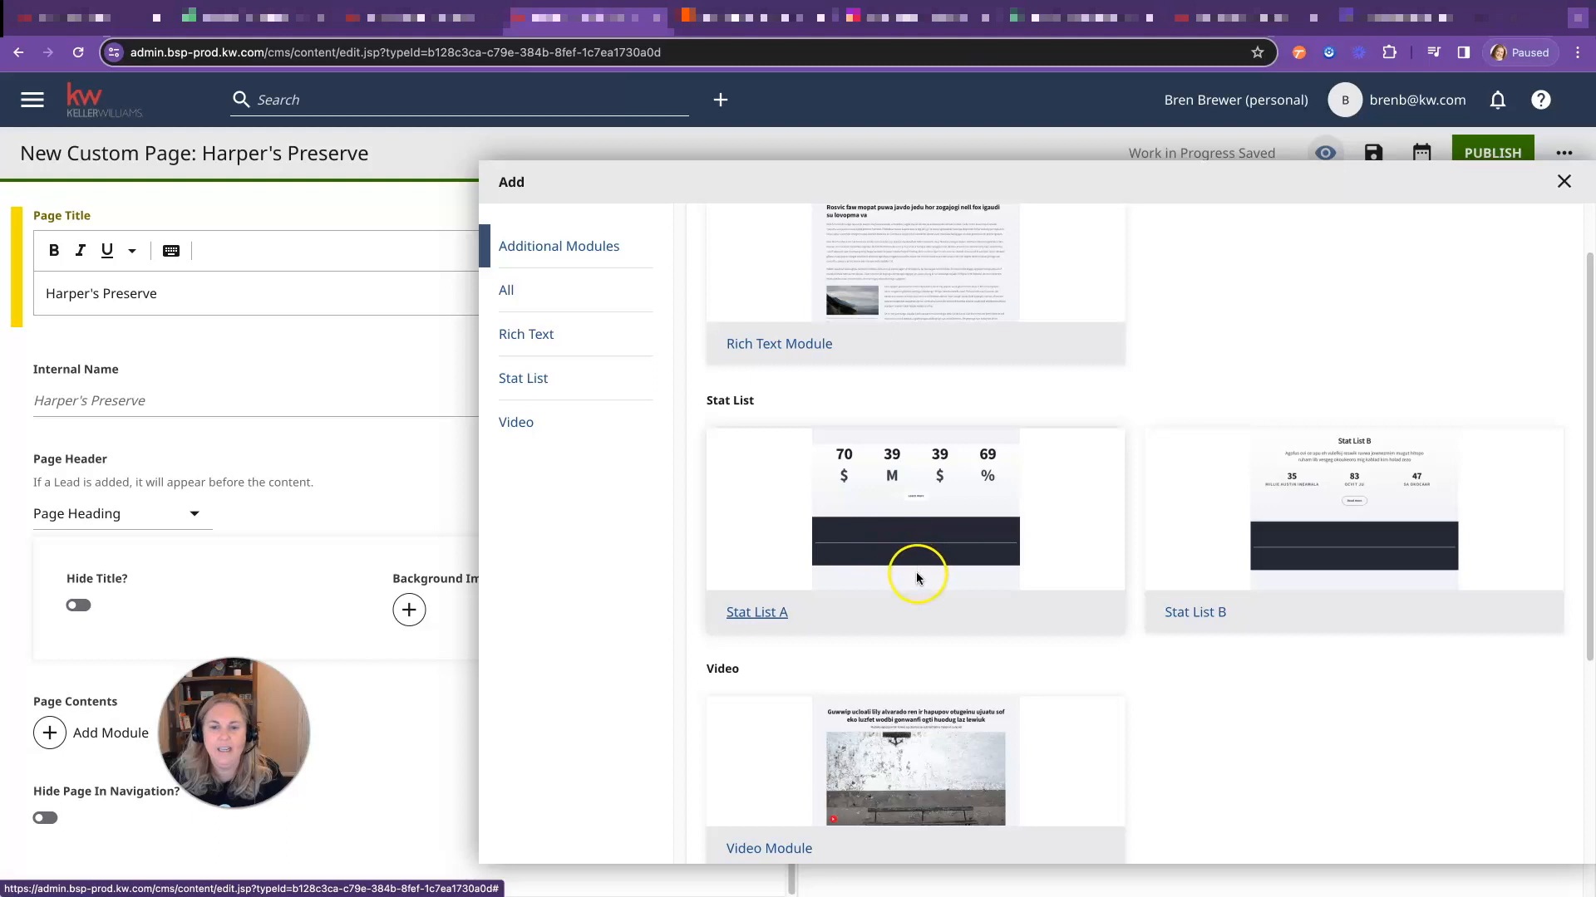
{"action": "scroll", "coordinate": [916, 565], "scroll_direction": "down", "scroll_amount": 4}
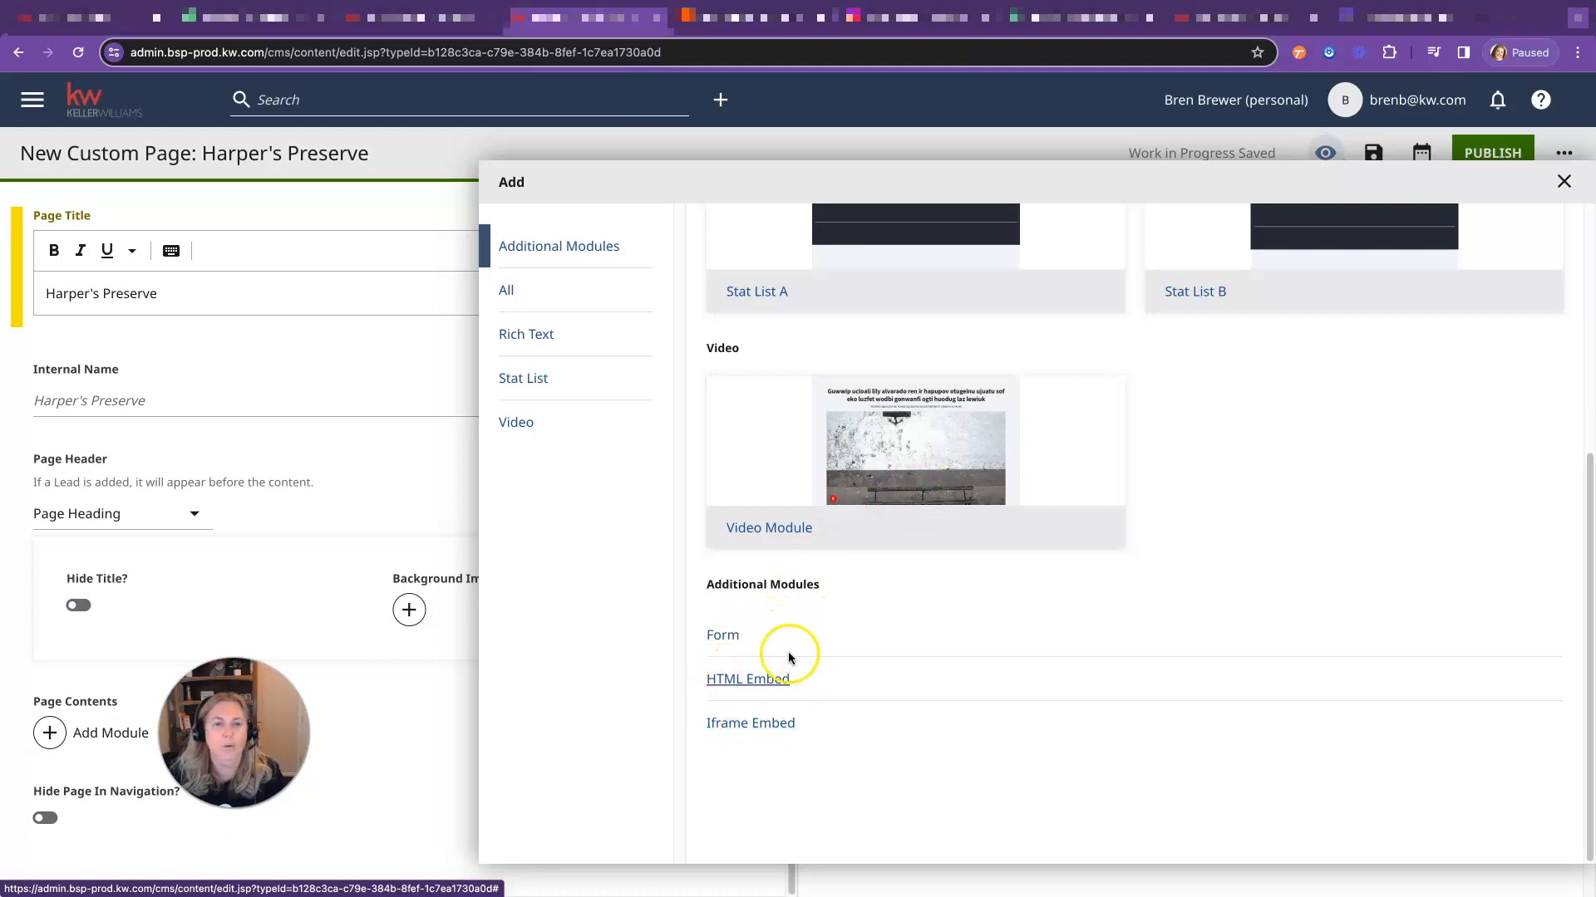
{"action": "scroll", "coordinate": [785, 648], "scroll_direction": "up", "scroll_amount": 5}
{"action": "scroll", "coordinate": [782, 637], "scroll_direction": "up", "scroll_amount": 1}
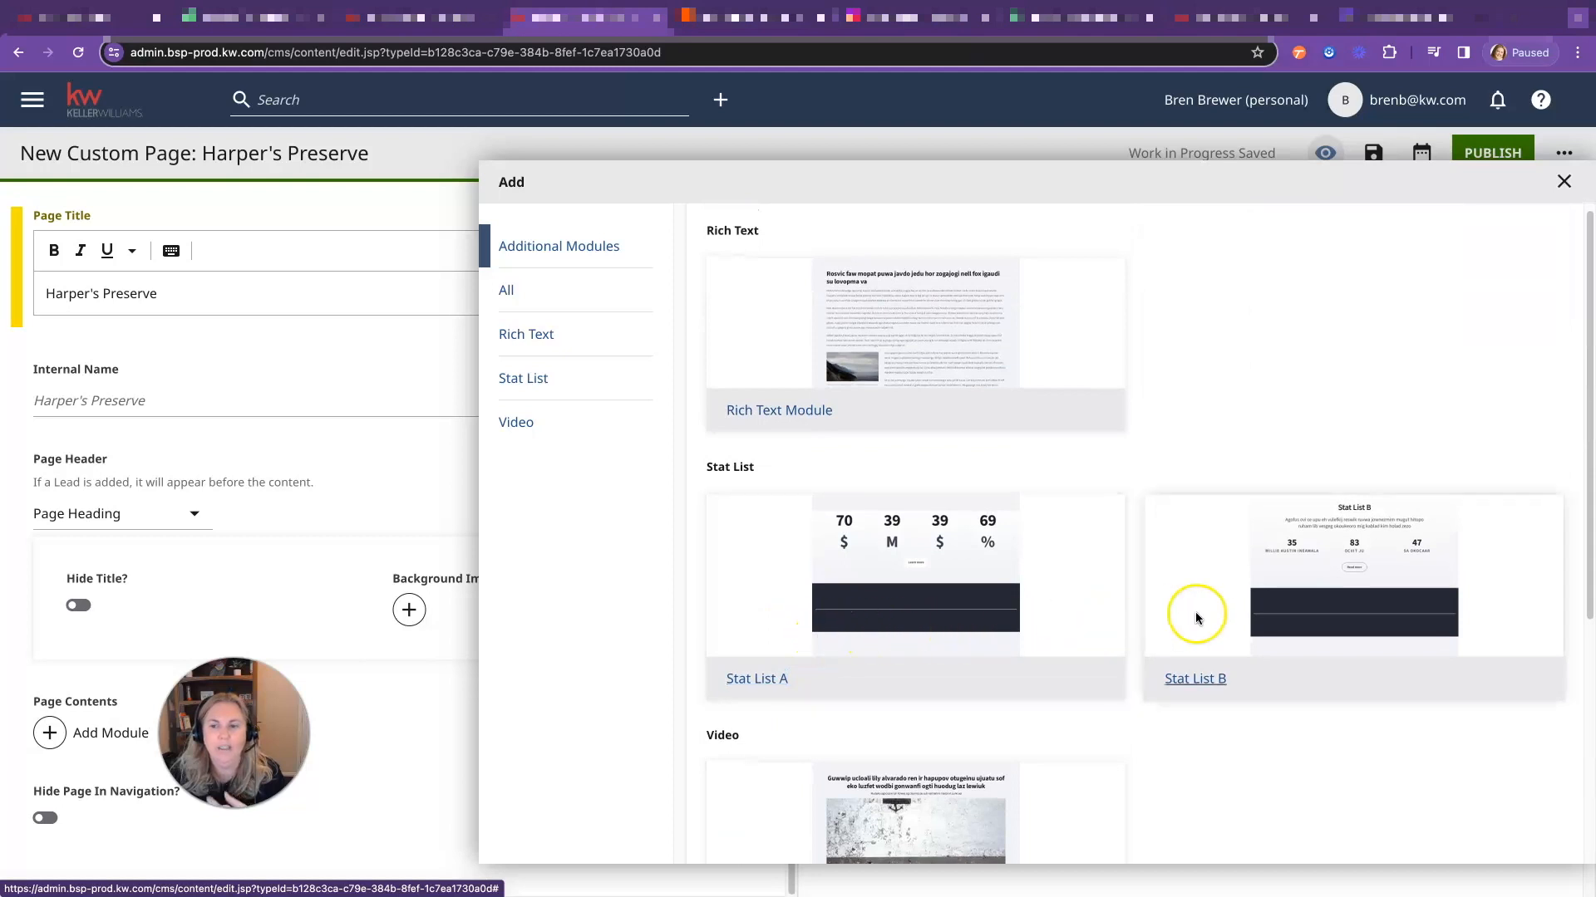
{"action": "left_click", "coordinate": [1185, 679]}
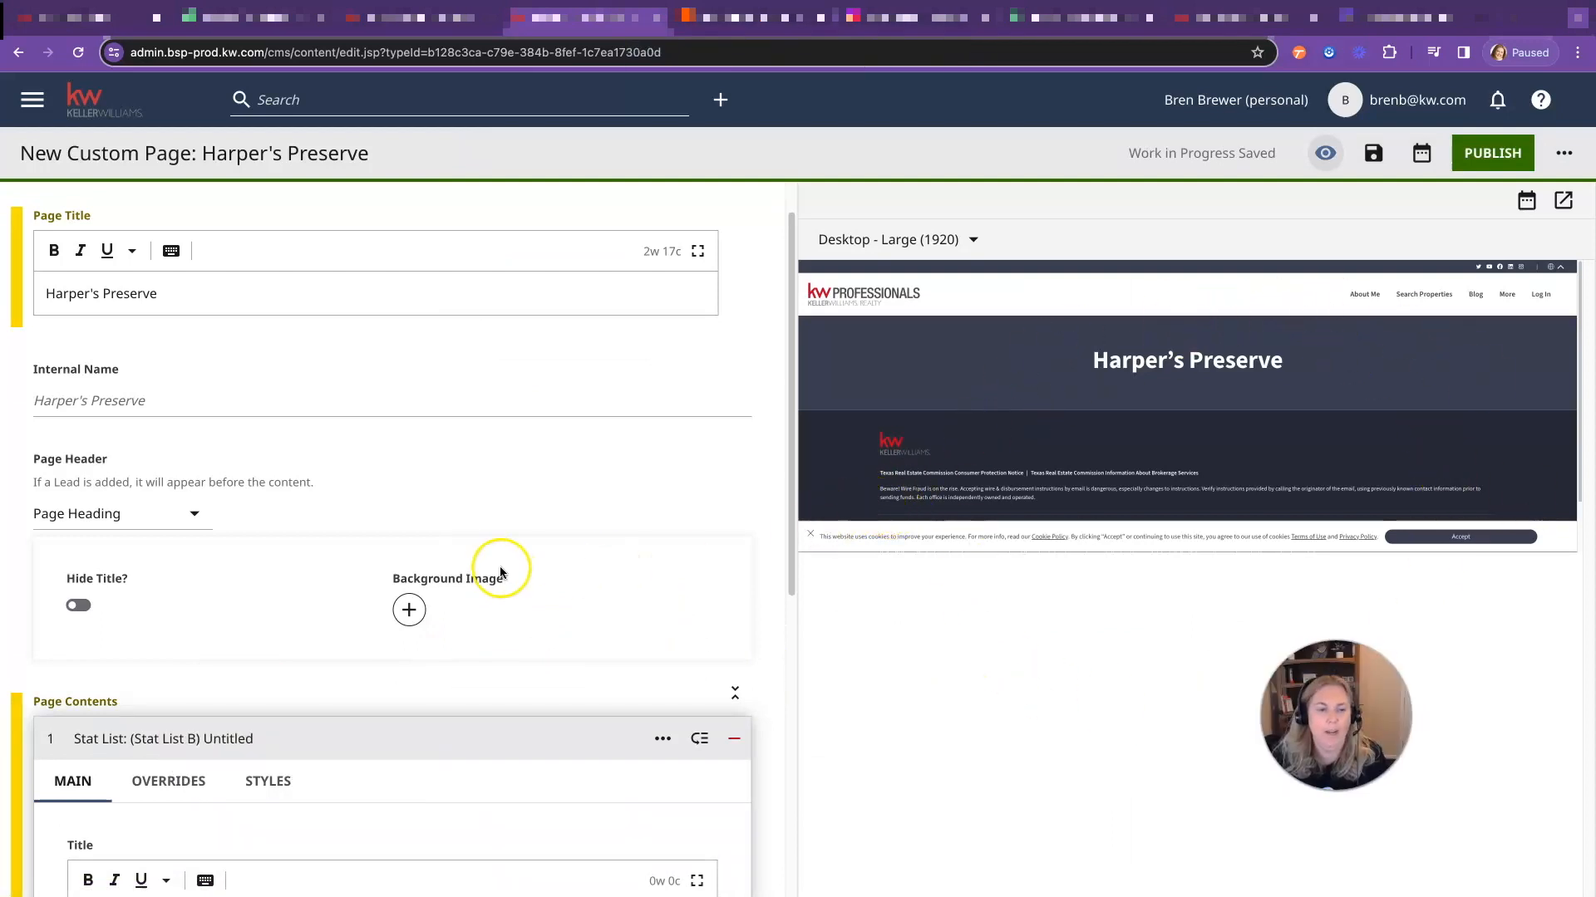
Give the Stat List B module the title "November 2023".
{"action": "scroll", "coordinate": [491, 577], "scroll_direction": "down", "scroll_amount": 5}
{"action": "scroll", "coordinate": [517, 477], "scroll_direction": "down", "scroll_amount": 5}
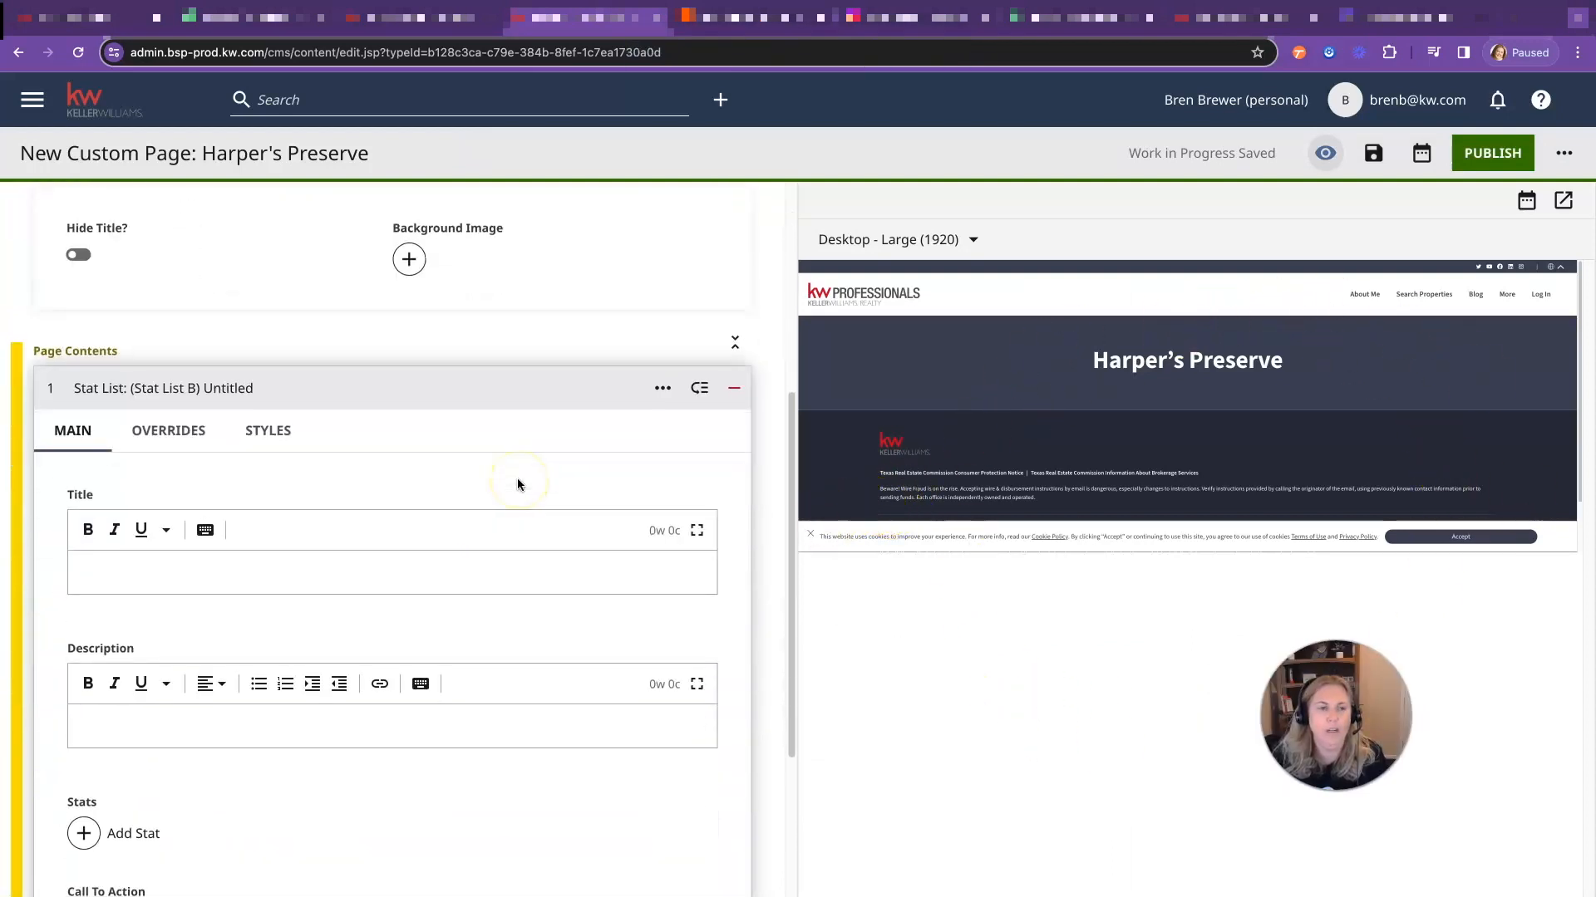
{"action": "scroll", "coordinate": [517, 485], "scroll_direction": "down", "scroll_amount": 2}
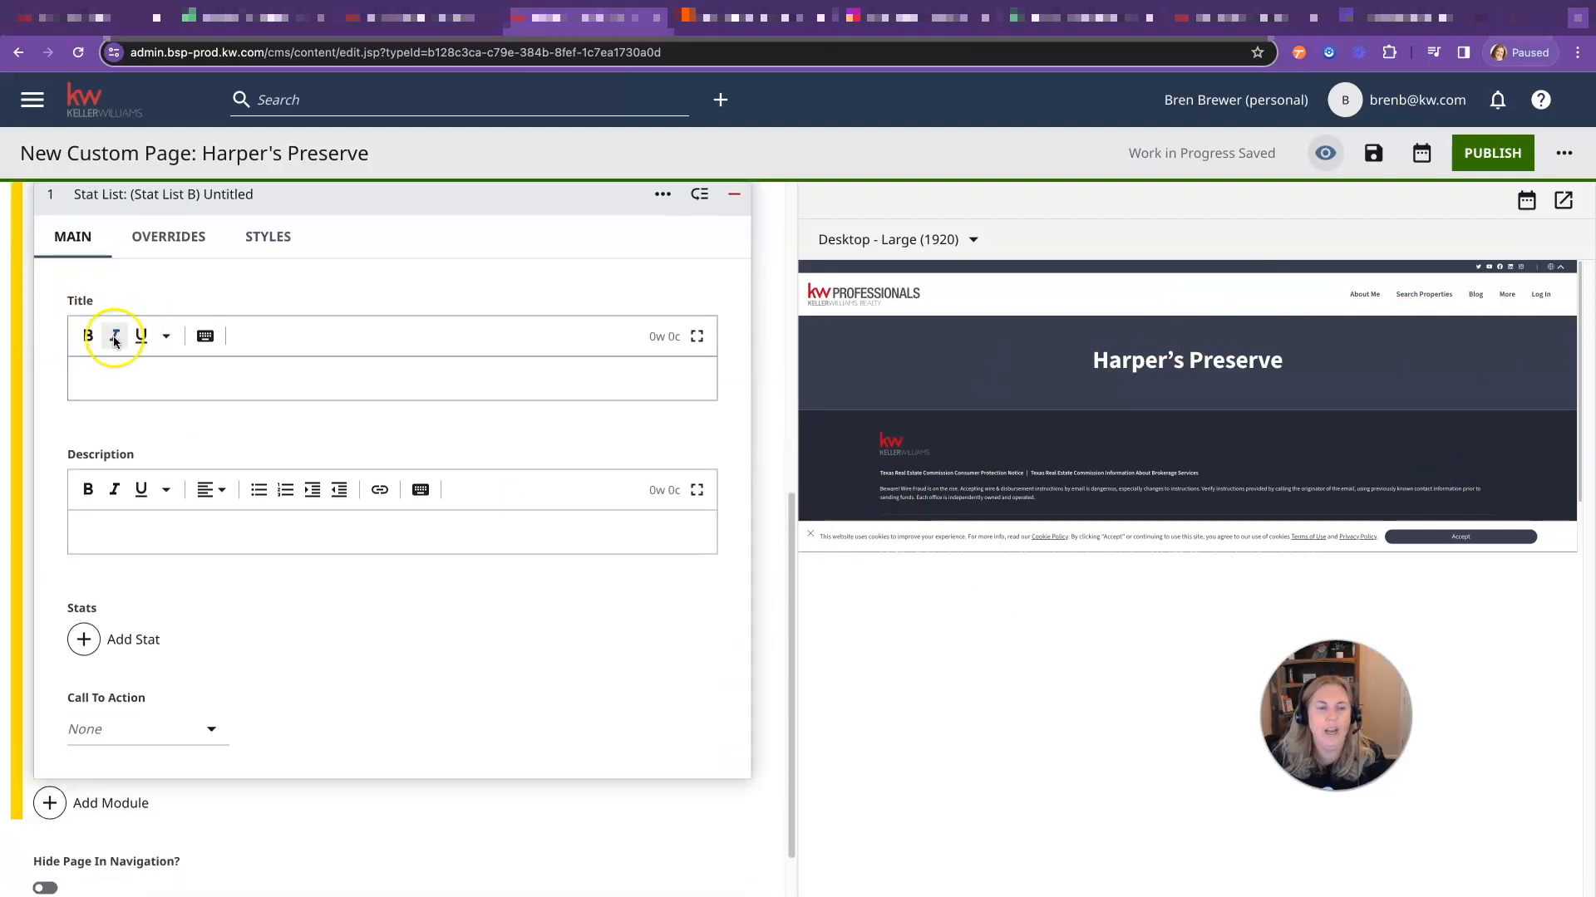
{"action": "left_click", "coordinate": [123, 384]}
{"action": "type", "text": "November 2023"}
{"action": "left_click", "coordinate": [196, 409]}
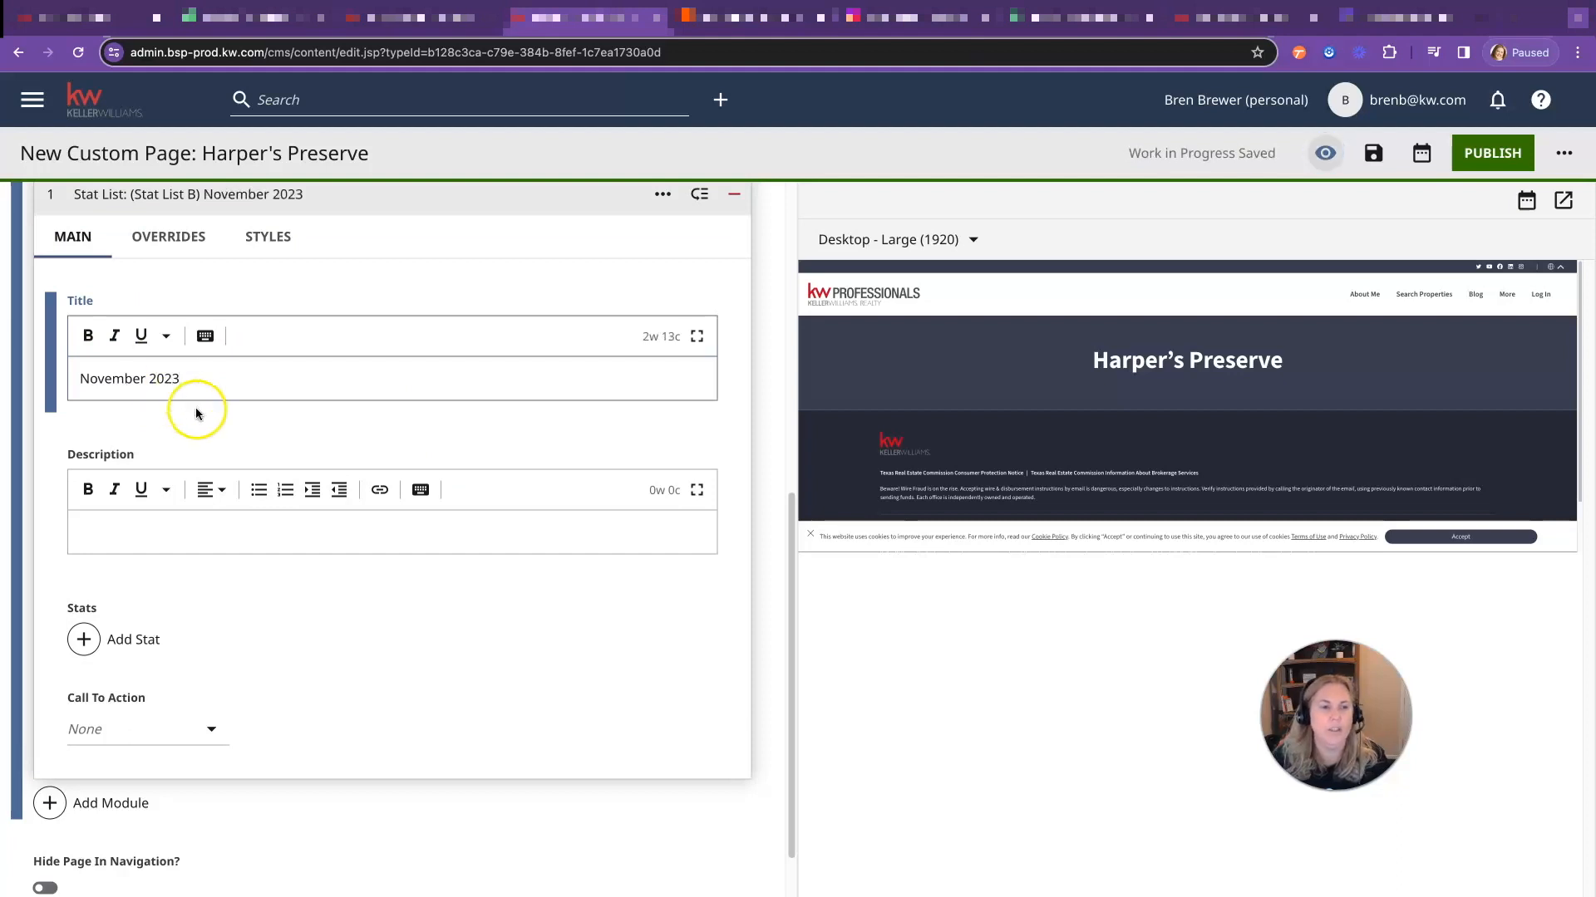
Set the stat list's description to "Market Update for Harper's Preserve".
{"action": "left_click", "coordinate": [166, 536]}
{"action": "type", "text": "Market U"}
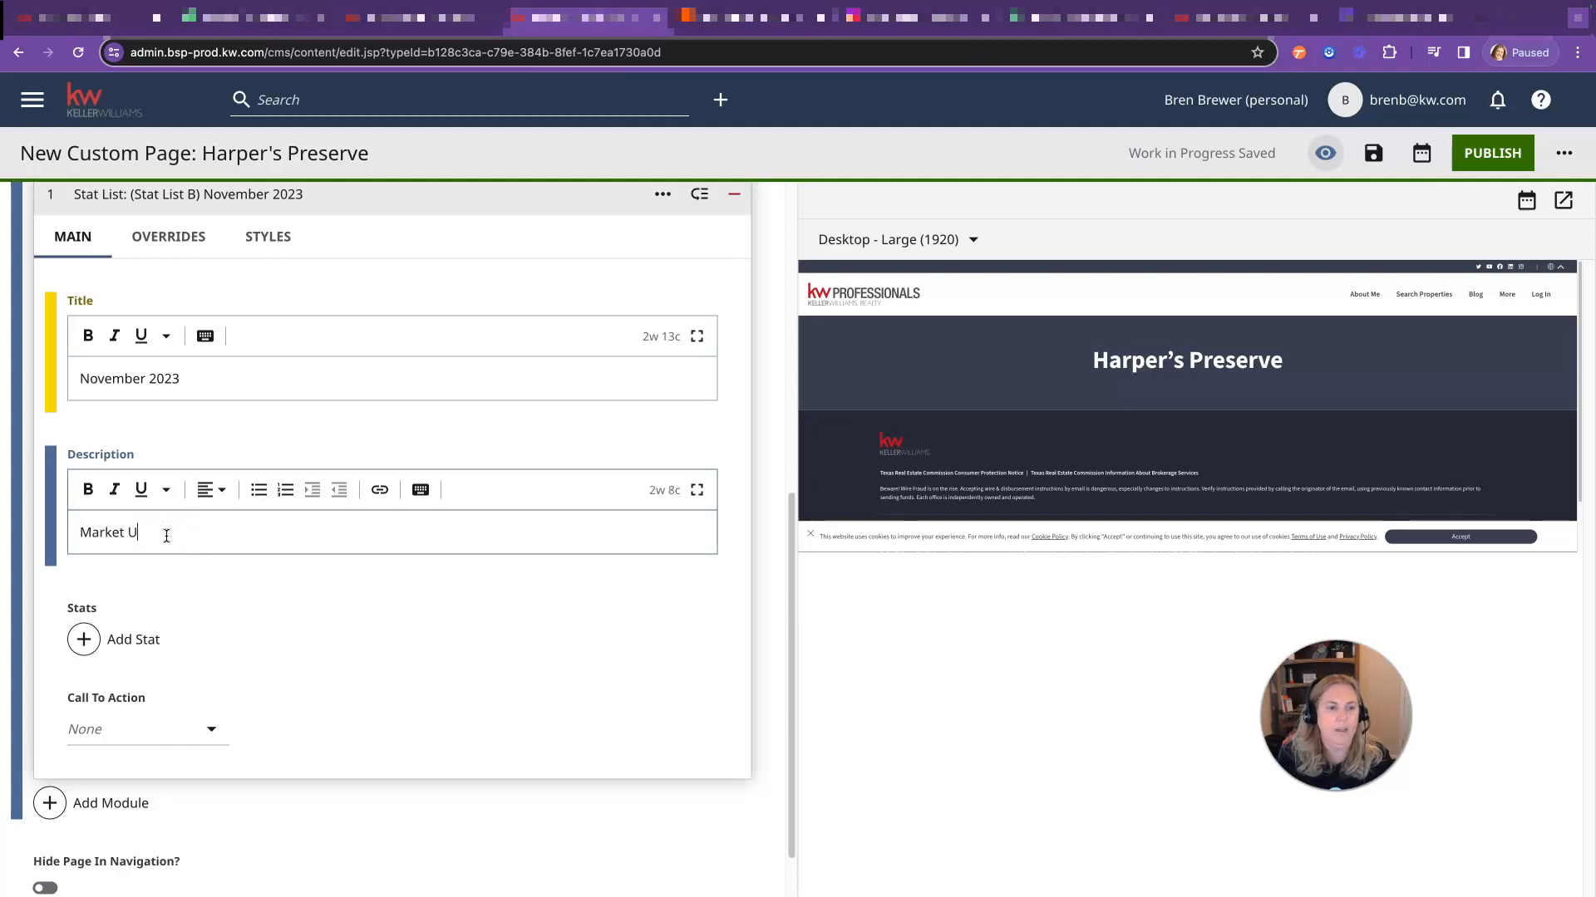
{"action": "type", "text": "pdate for Harper'"}
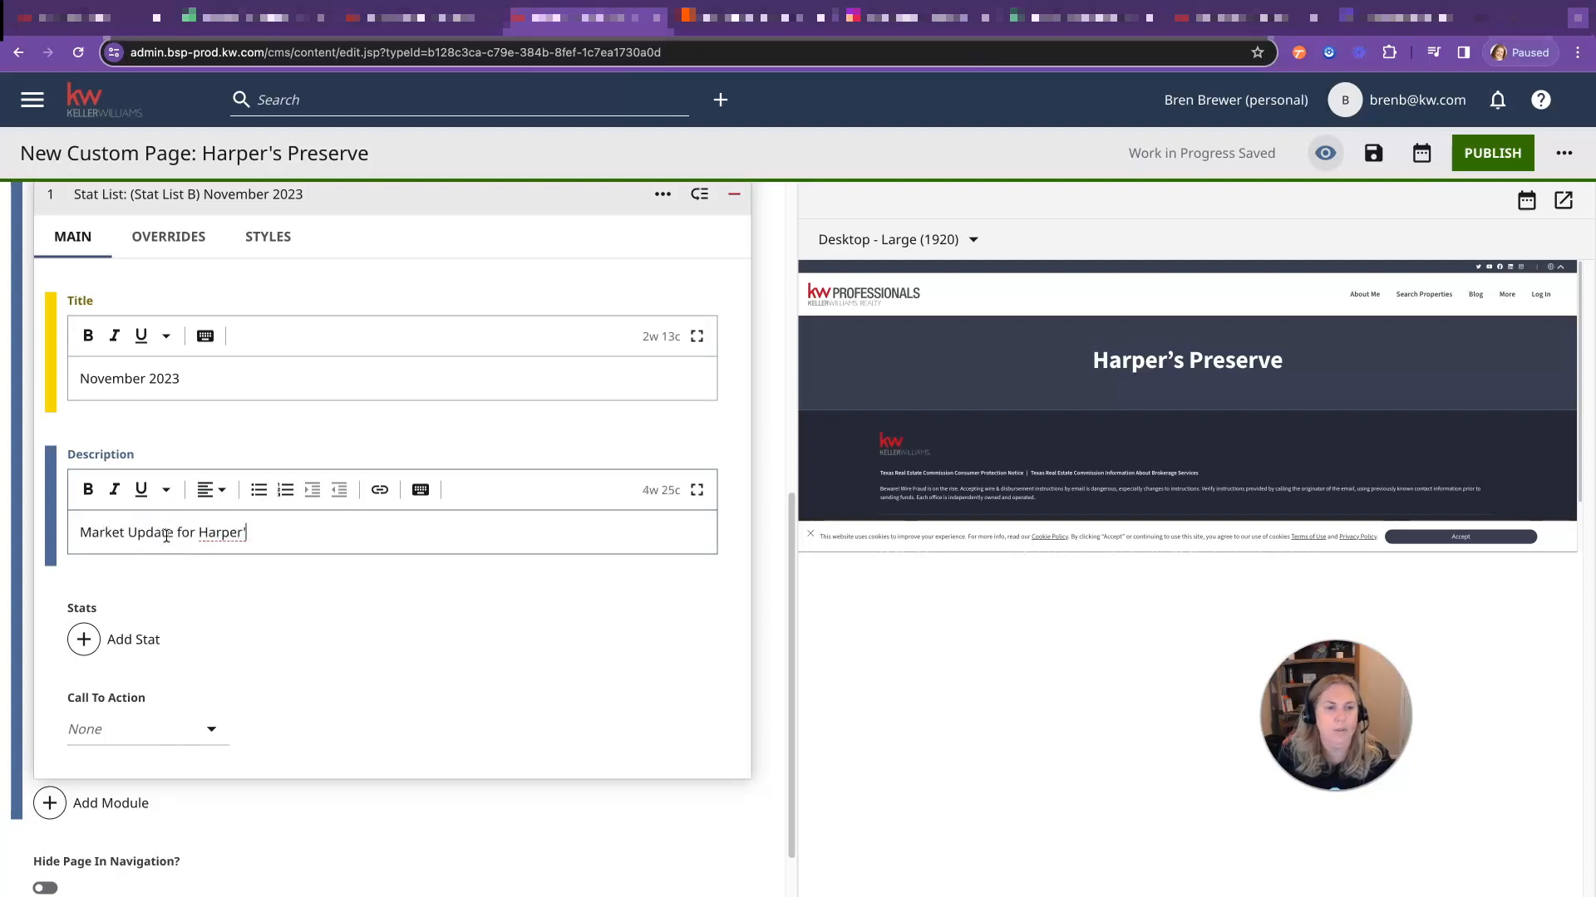
{"action": "type", "text": "s Preserver"}
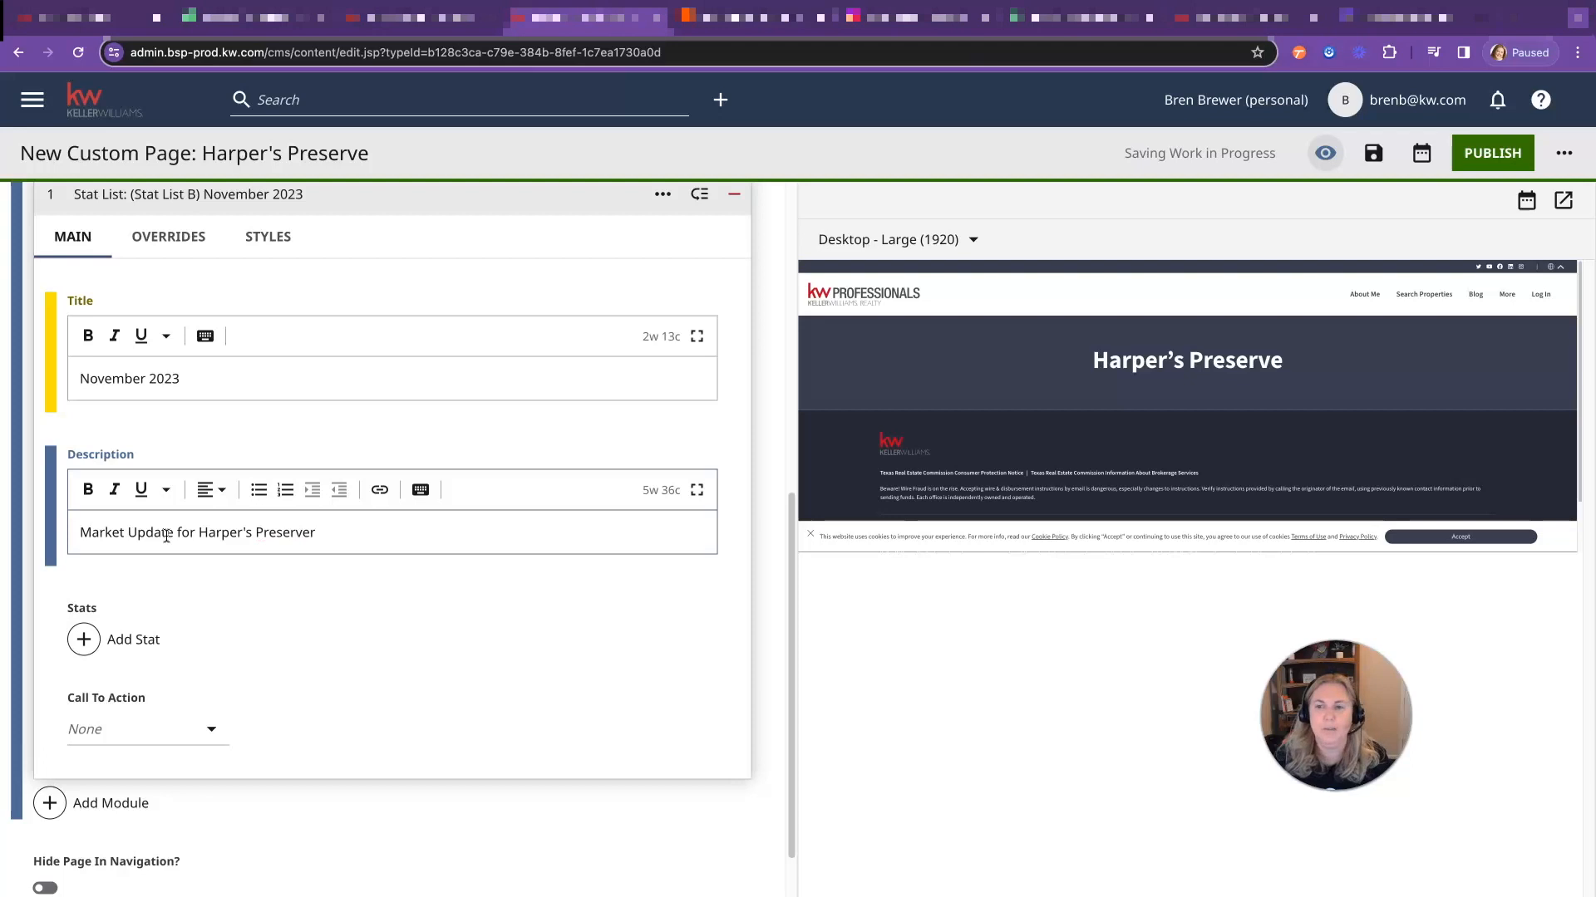
{"action": "scroll", "coordinate": [237, 598], "scroll_direction": "down", "scroll_amount": 1}
{"action": "scroll", "coordinate": [226, 554], "scroll_direction": "down", "scroll_amount": 1}
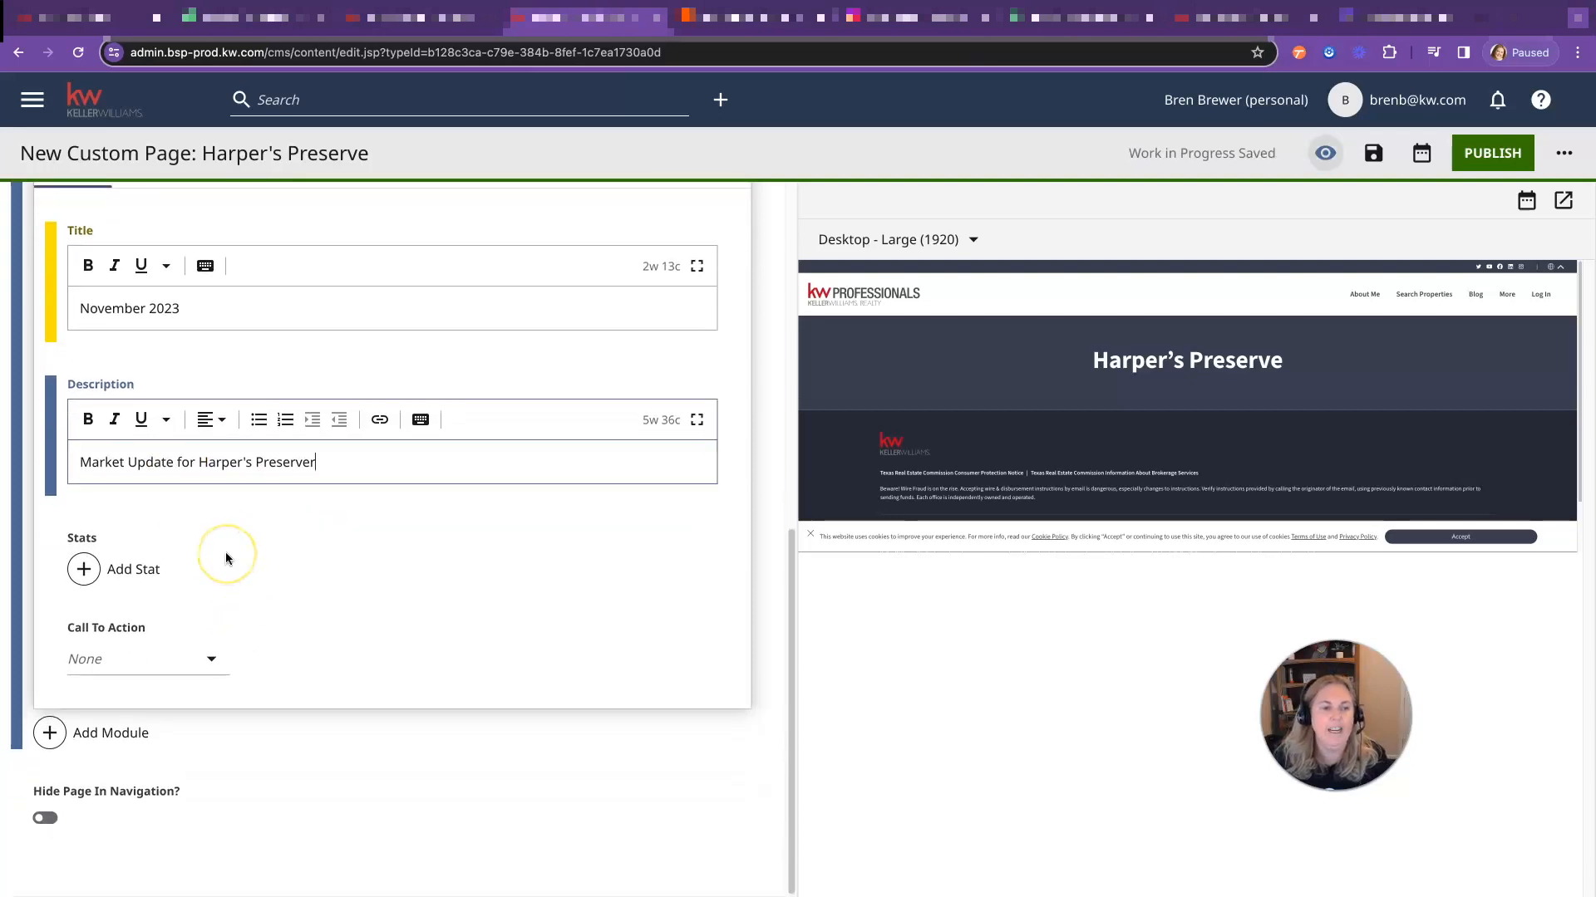
{"action": "key", "text": "BackSpace"}
Add a stat titled "Total Active Homes for Sale" with the value 39 to the stat list.
{"action": "left_click", "coordinate": [374, 571]}
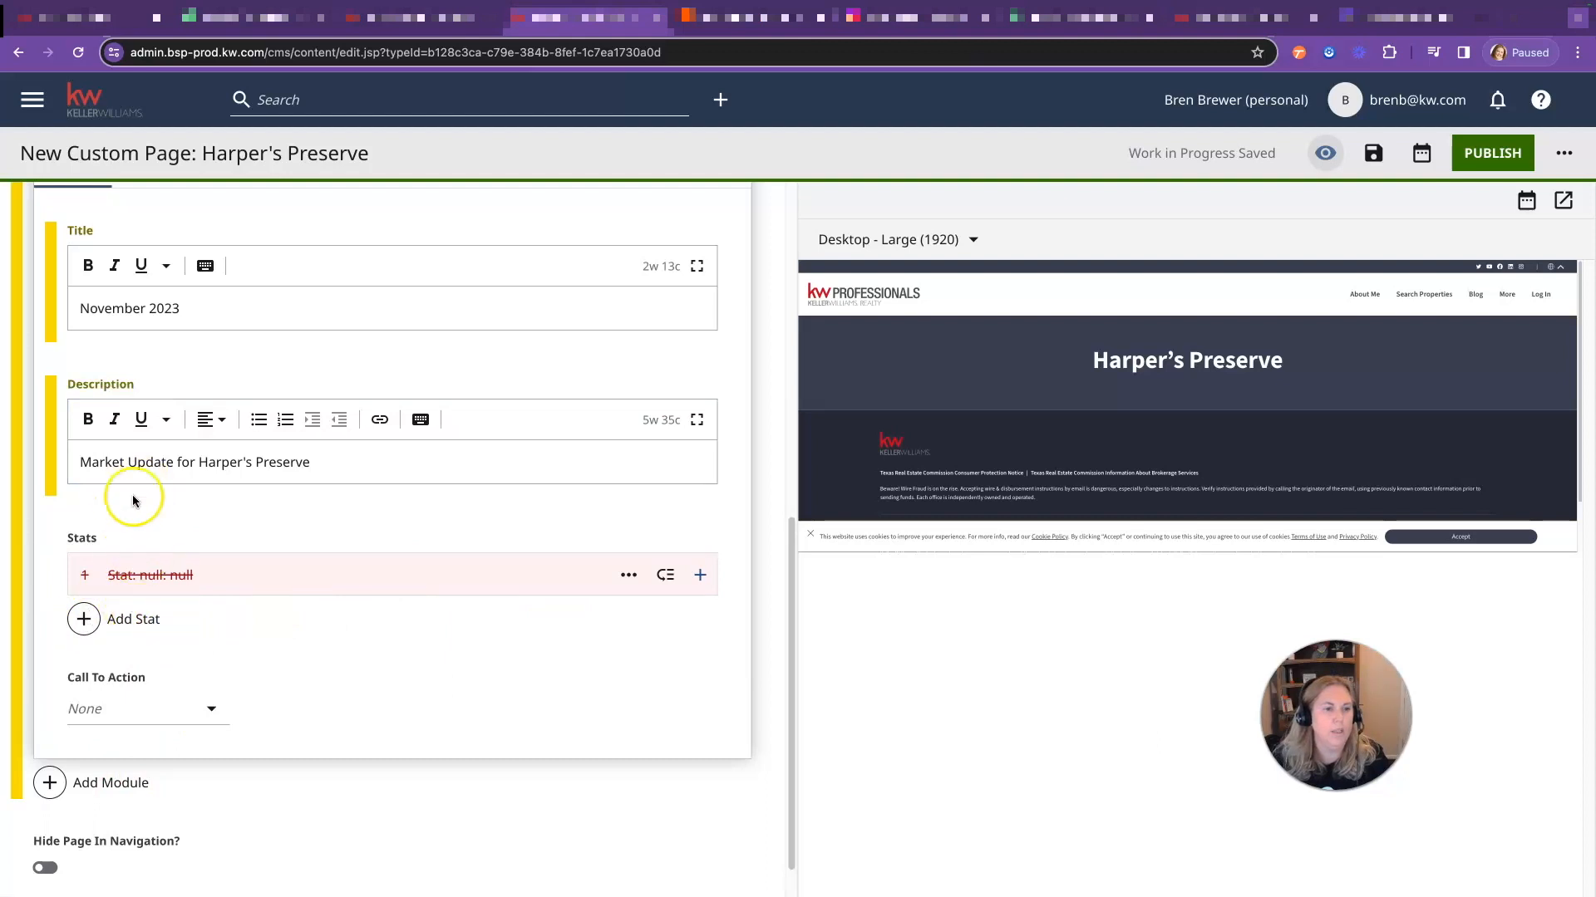
{"action": "left_click", "coordinate": [129, 619]}
{"action": "left_click", "coordinate": [173, 534]}
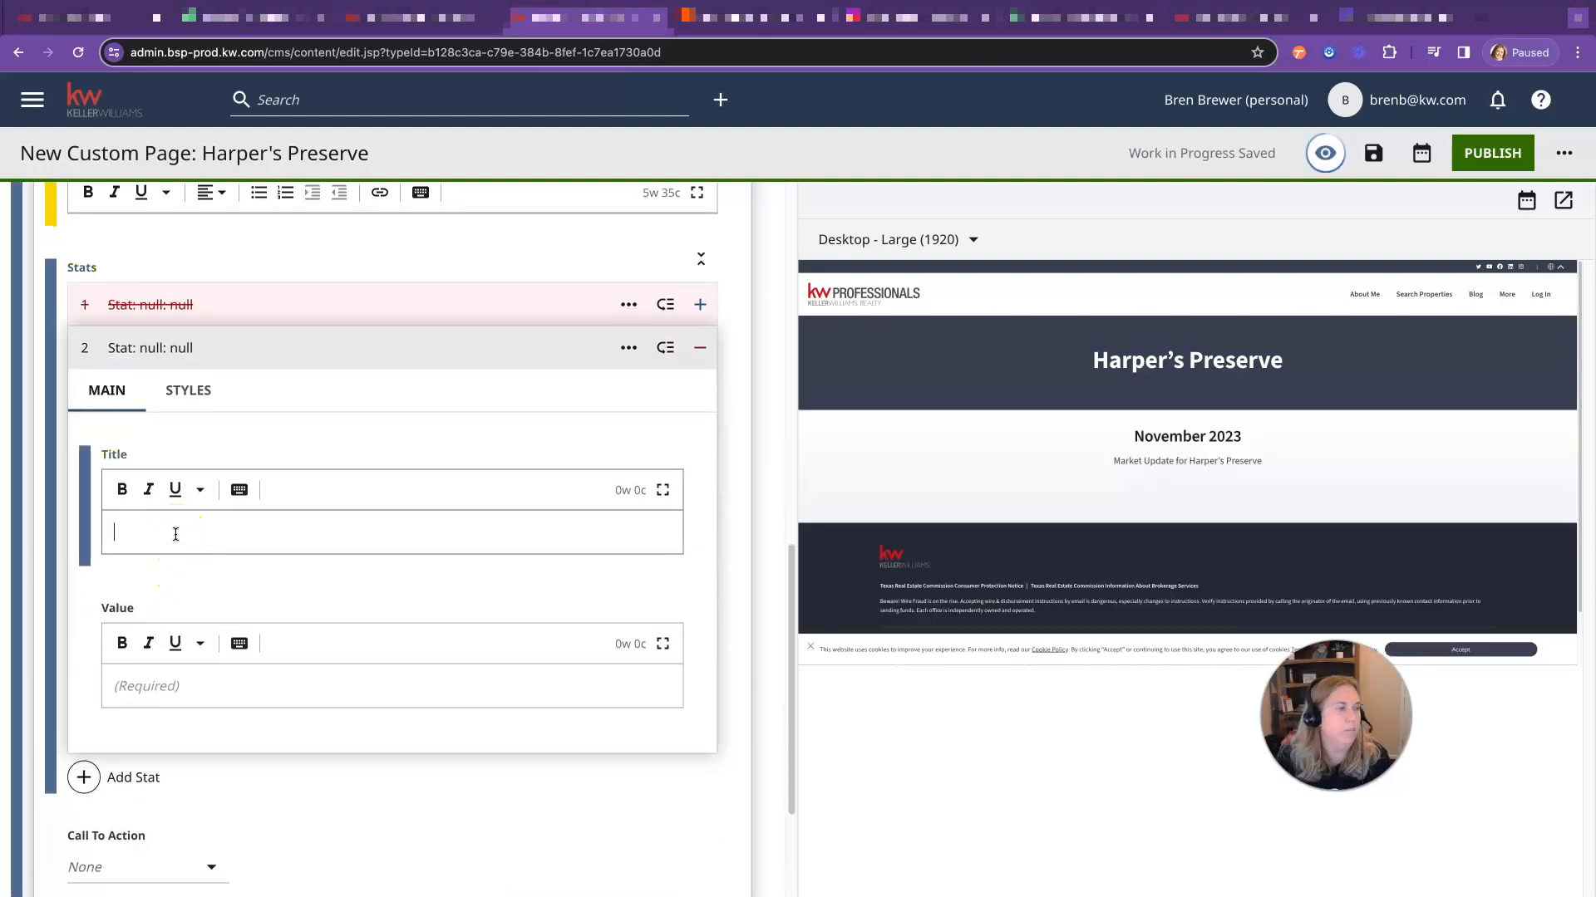
{"action": "type", "text": "Total Ac"}
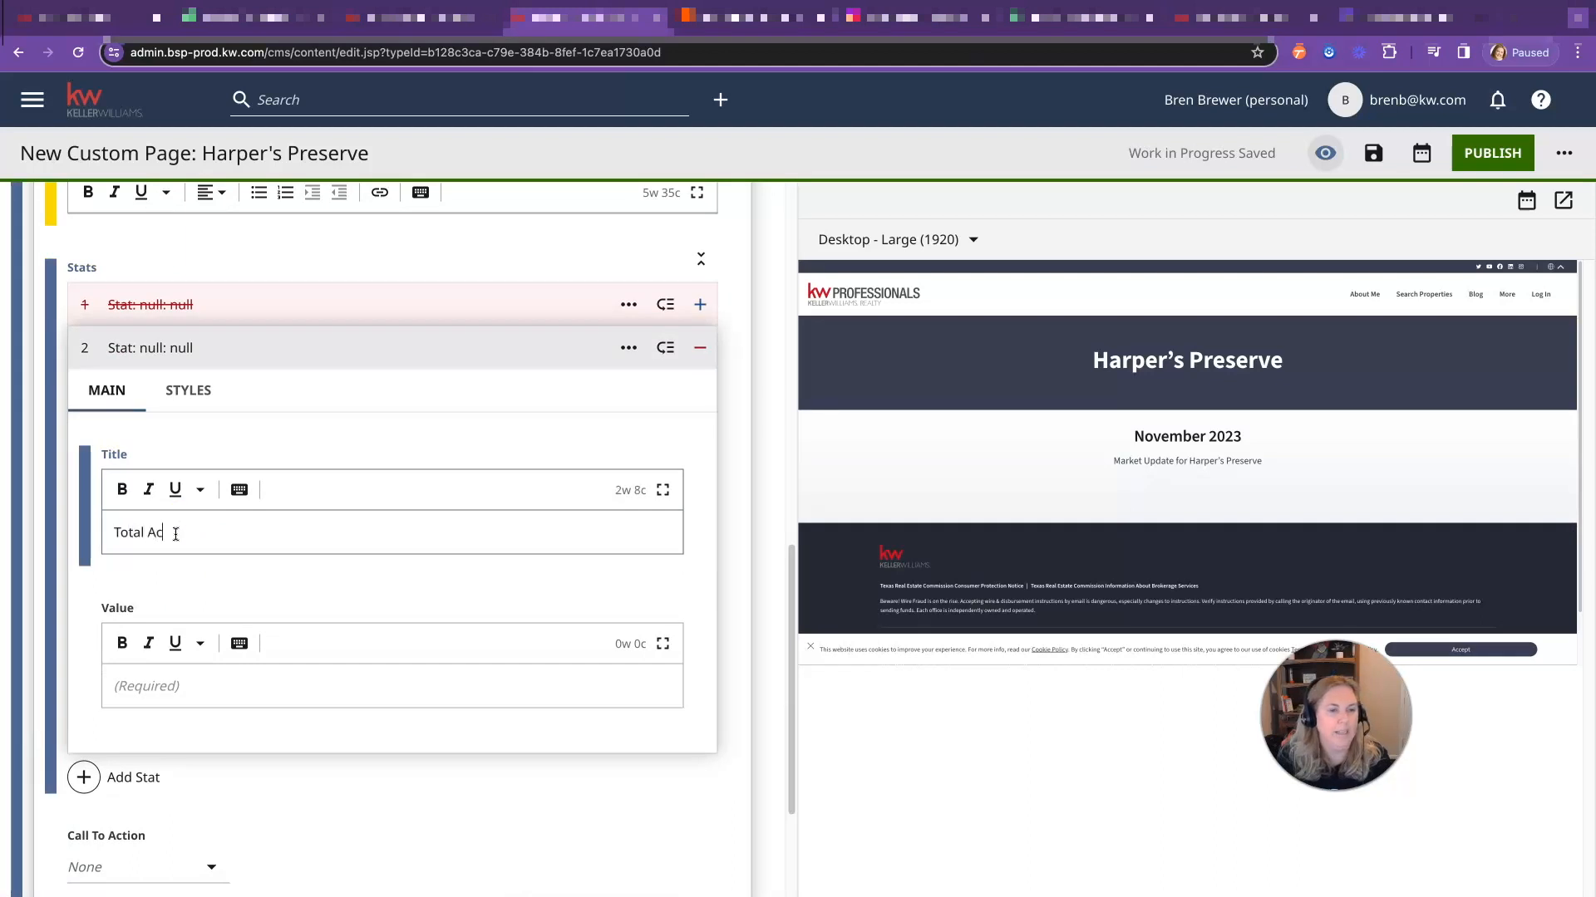
{"action": "type", "text": "tive Homes for Sale"}
{"action": "left_click", "coordinate": [213, 692]}
{"action": "type", "text": "39"}
{"action": "scroll", "coordinate": [275, 674], "scroll_direction": "down", "scroll_amount": 2}
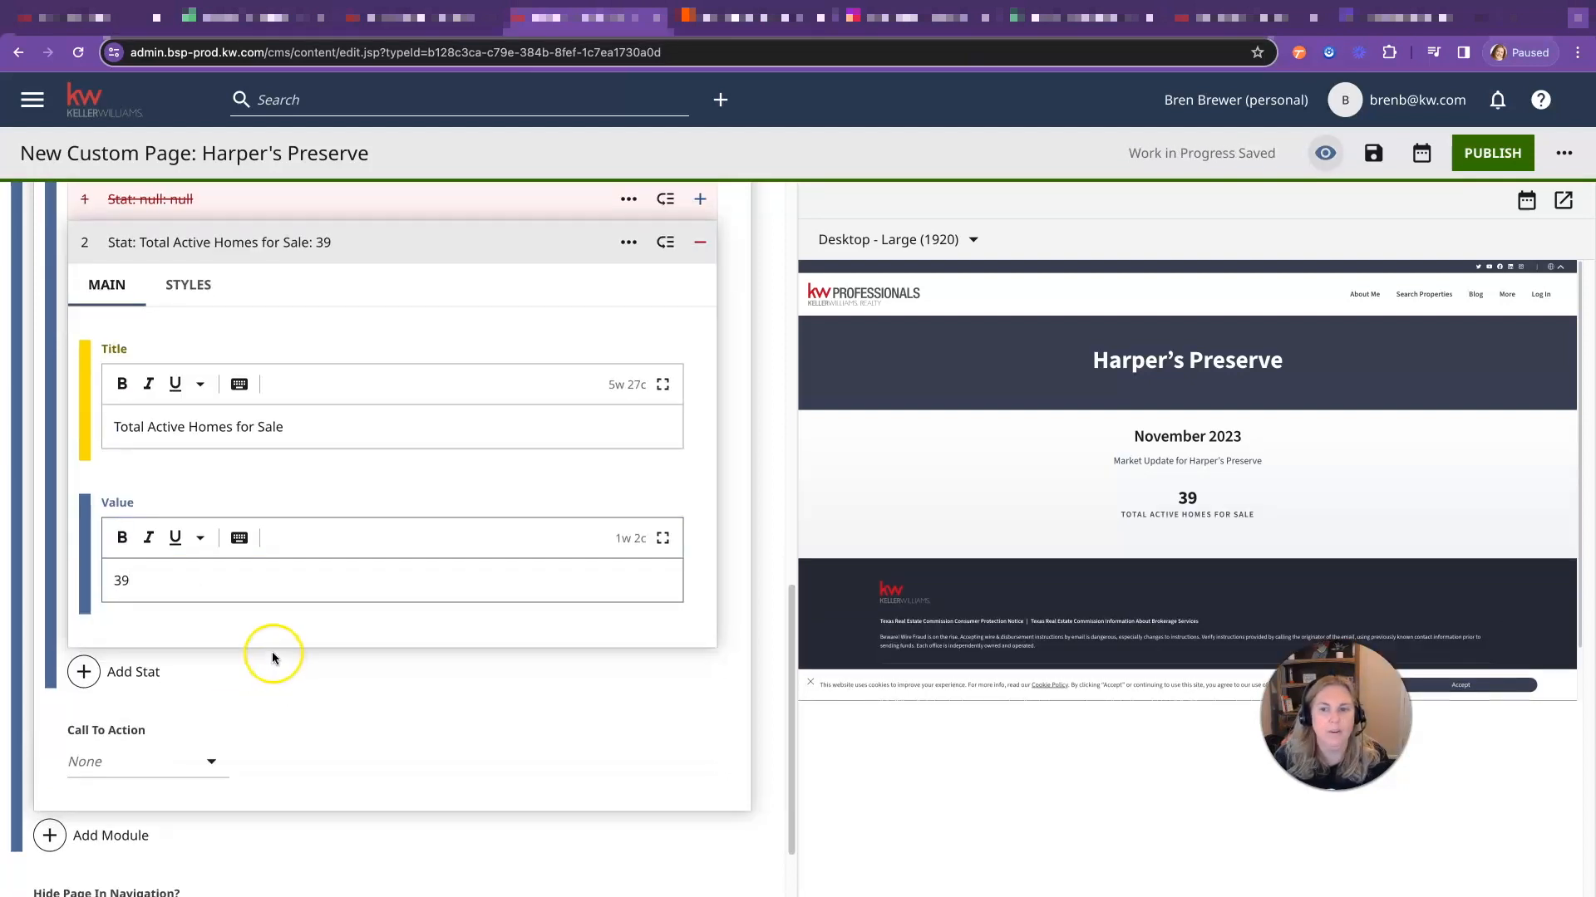
Add another stat titled "Total Homes Pending" with the value 33.
{"action": "left_click", "coordinate": [84, 671]}
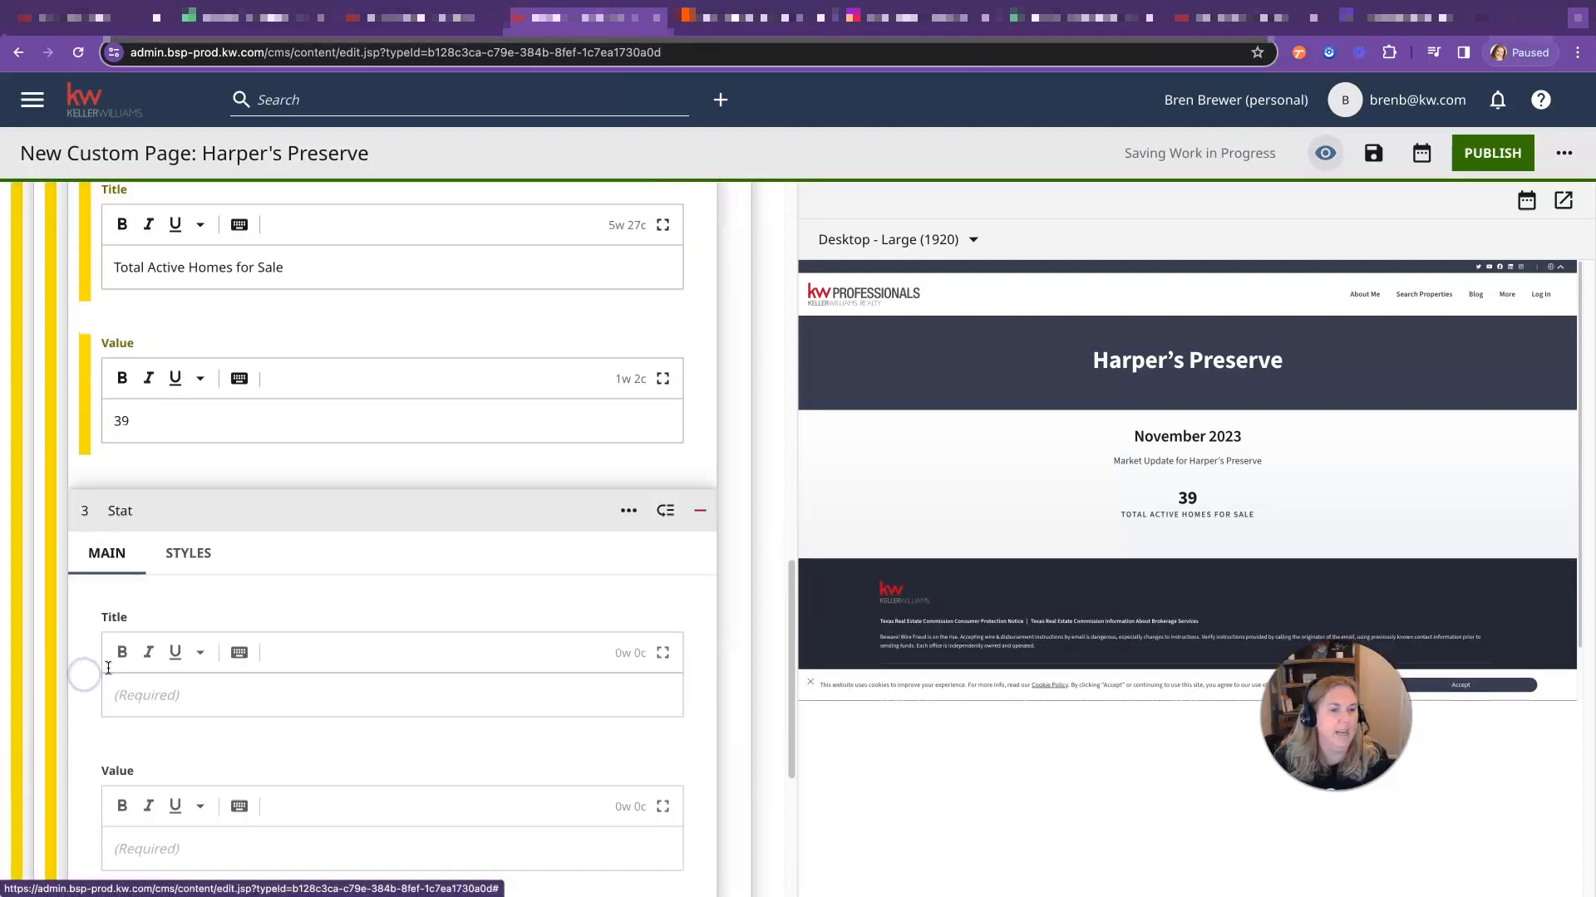
{"action": "left_click", "coordinate": [166, 540]}
{"action": "type", "text": "Total Homes Pending"}
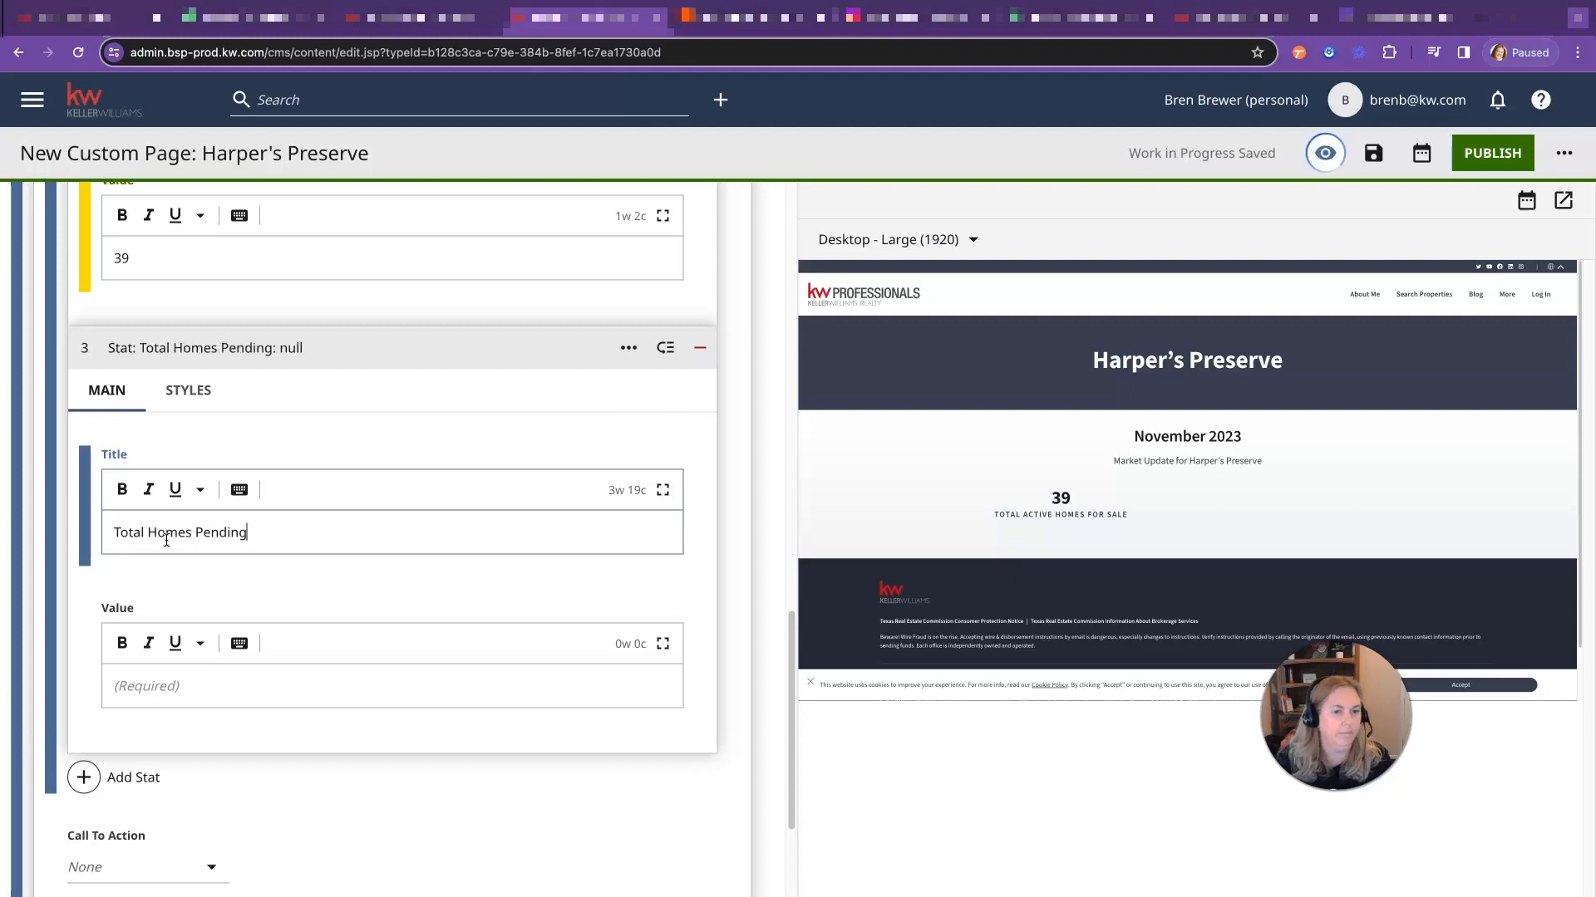
{"action": "left_click", "coordinate": [190, 607]}
{"action": "left_click", "coordinate": [181, 681]}
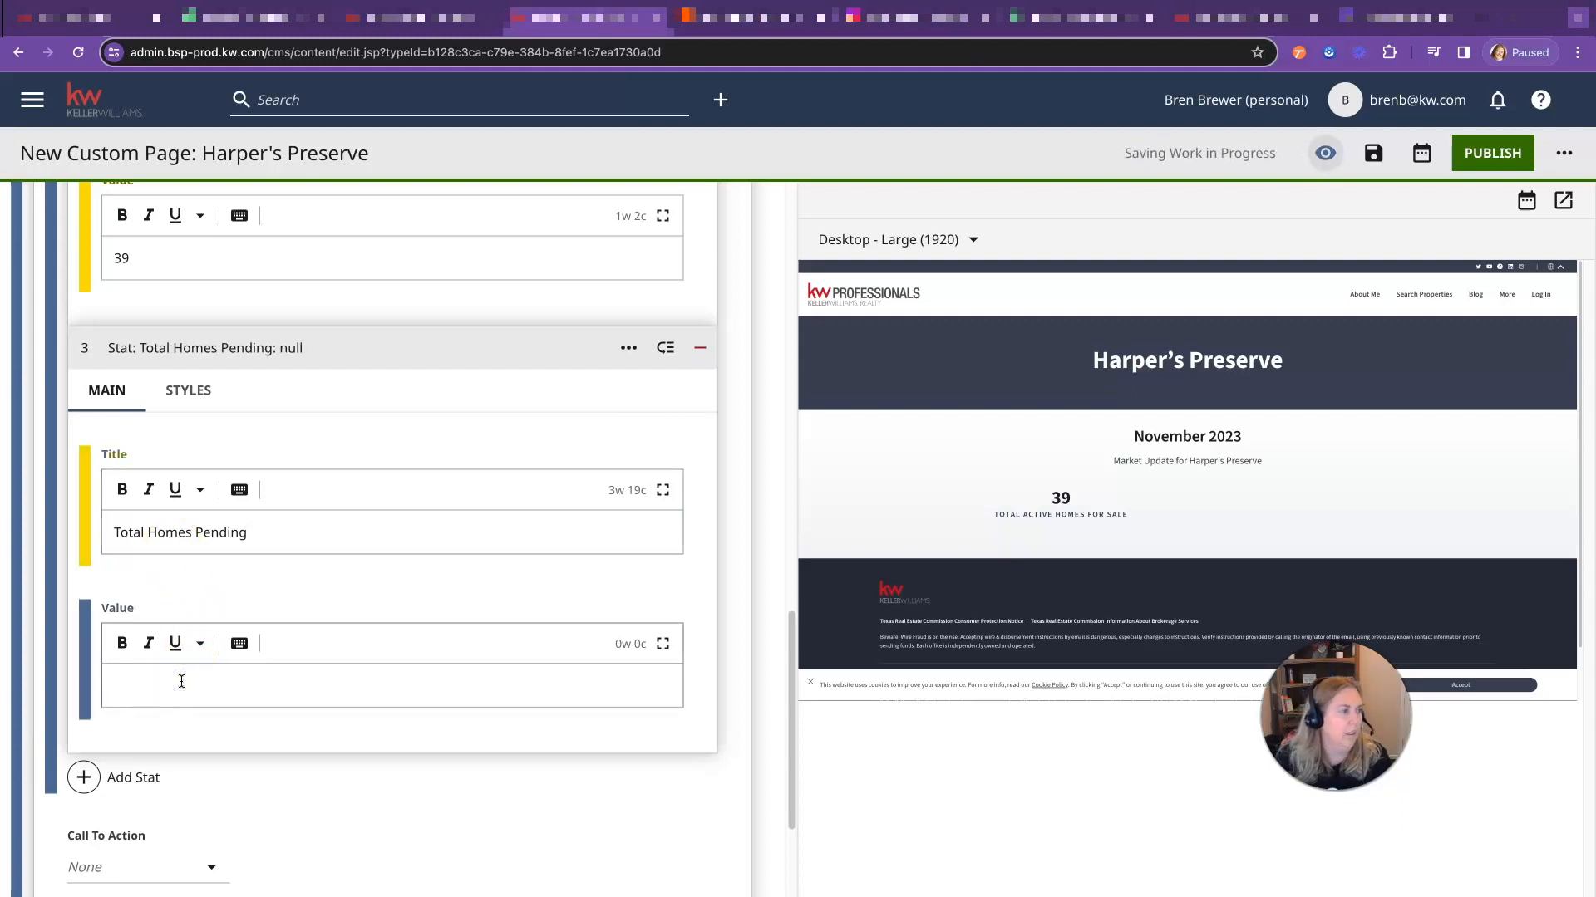
{"action": "type", "text": "33"}
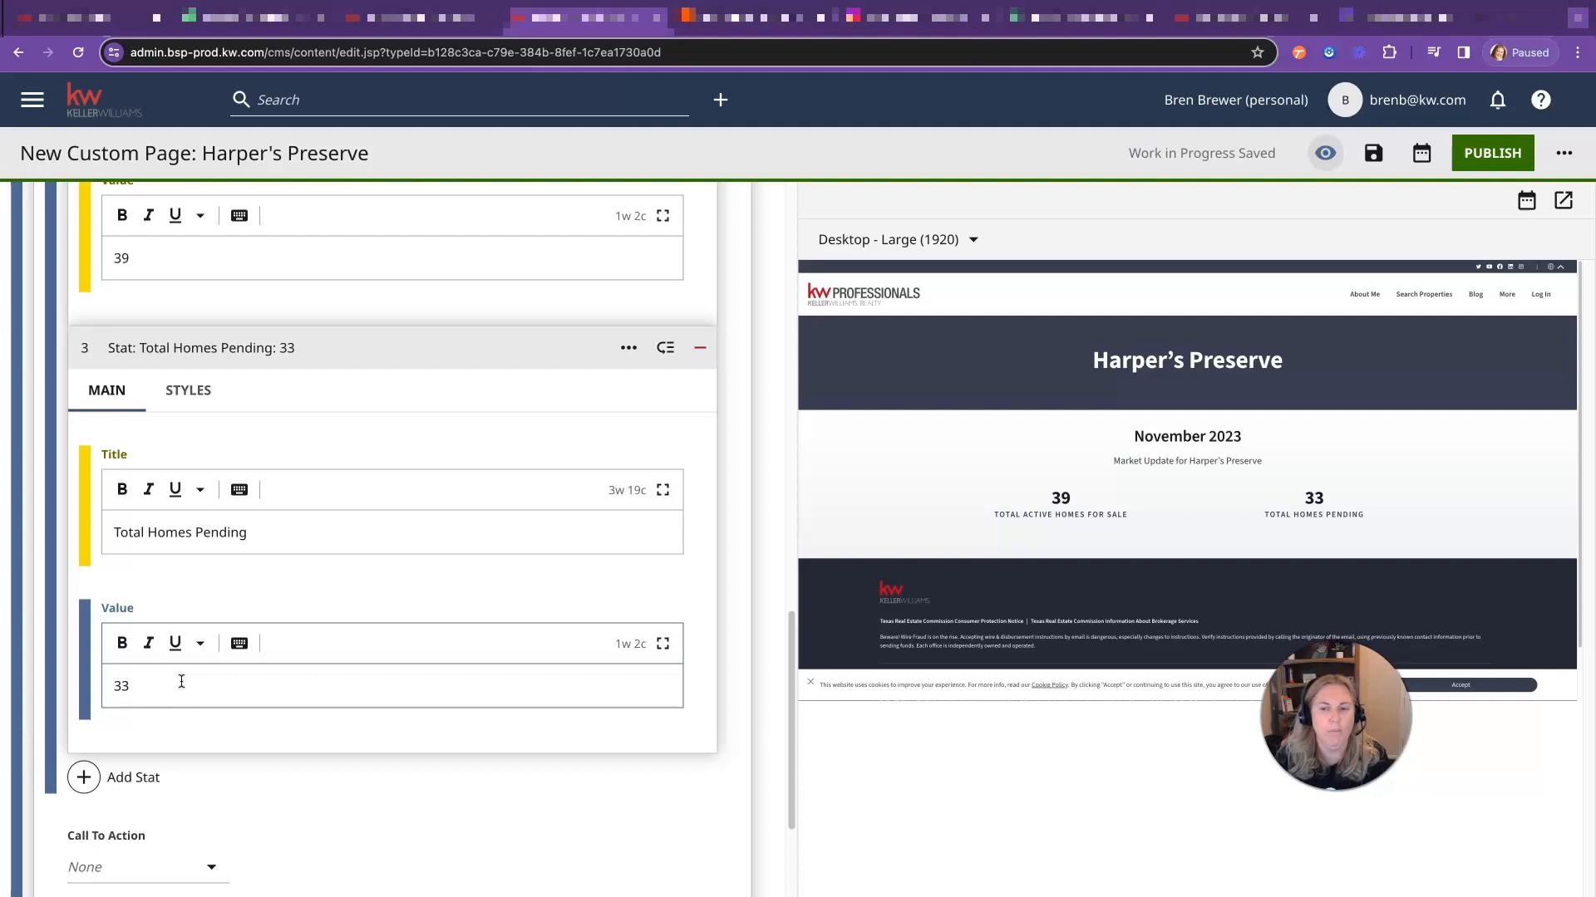
Add a stat titled "Average Days on Market" with the value 129.
{"action": "scroll", "coordinate": [221, 638], "scroll_direction": "down", "scroll_amount": 1}
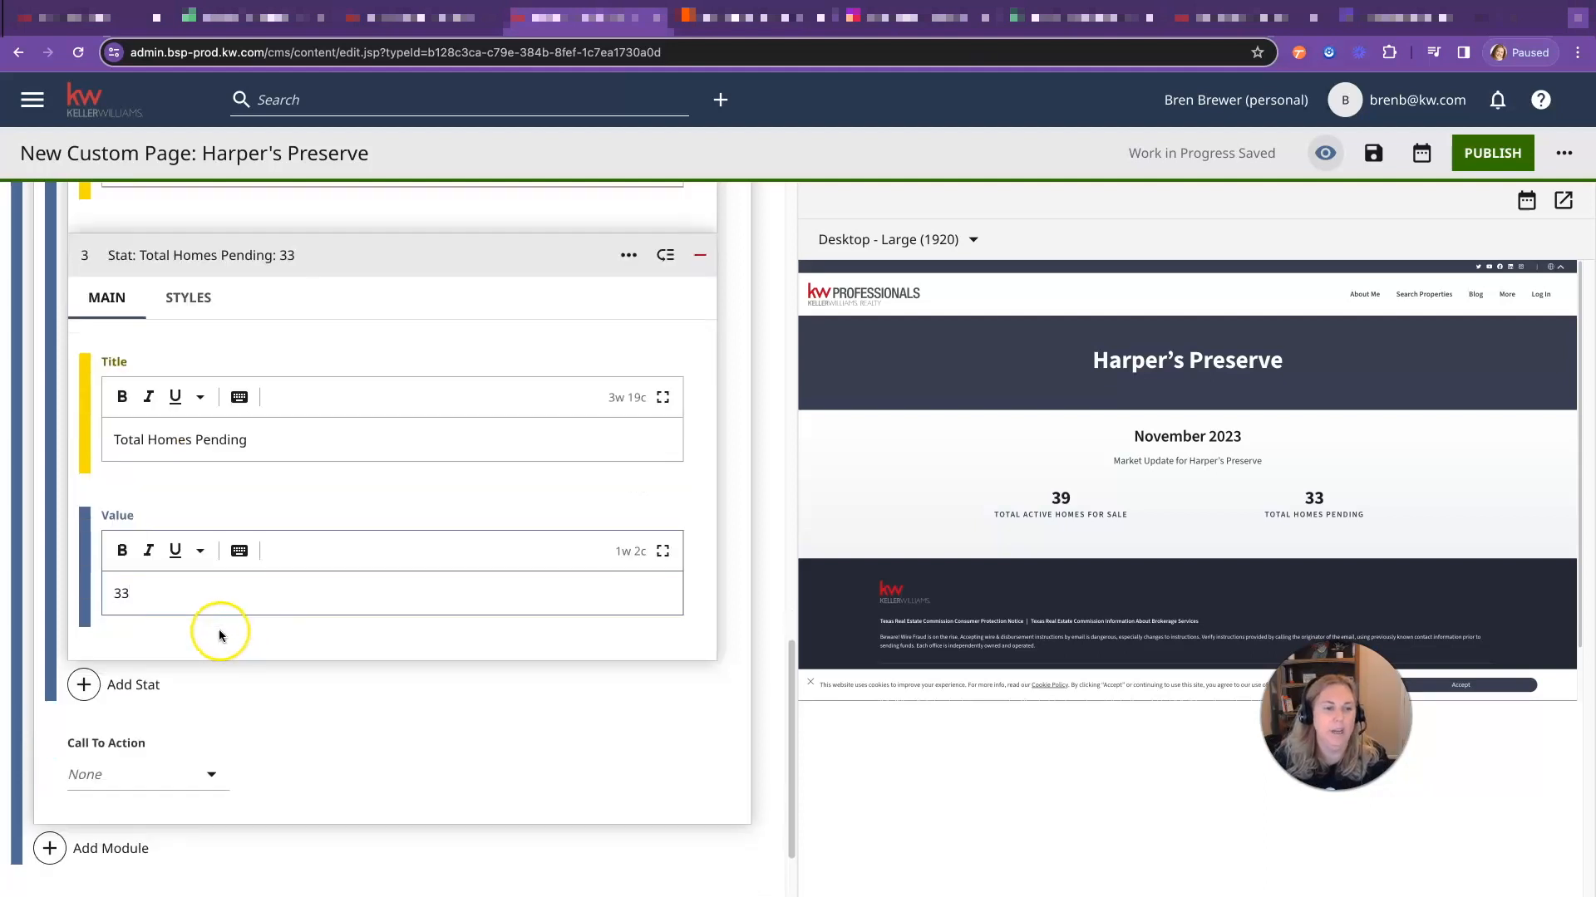
{"action": "left_click", "coordinate": [123, 690]}
{"action": "left_click", "coordinate": [150, 534]}
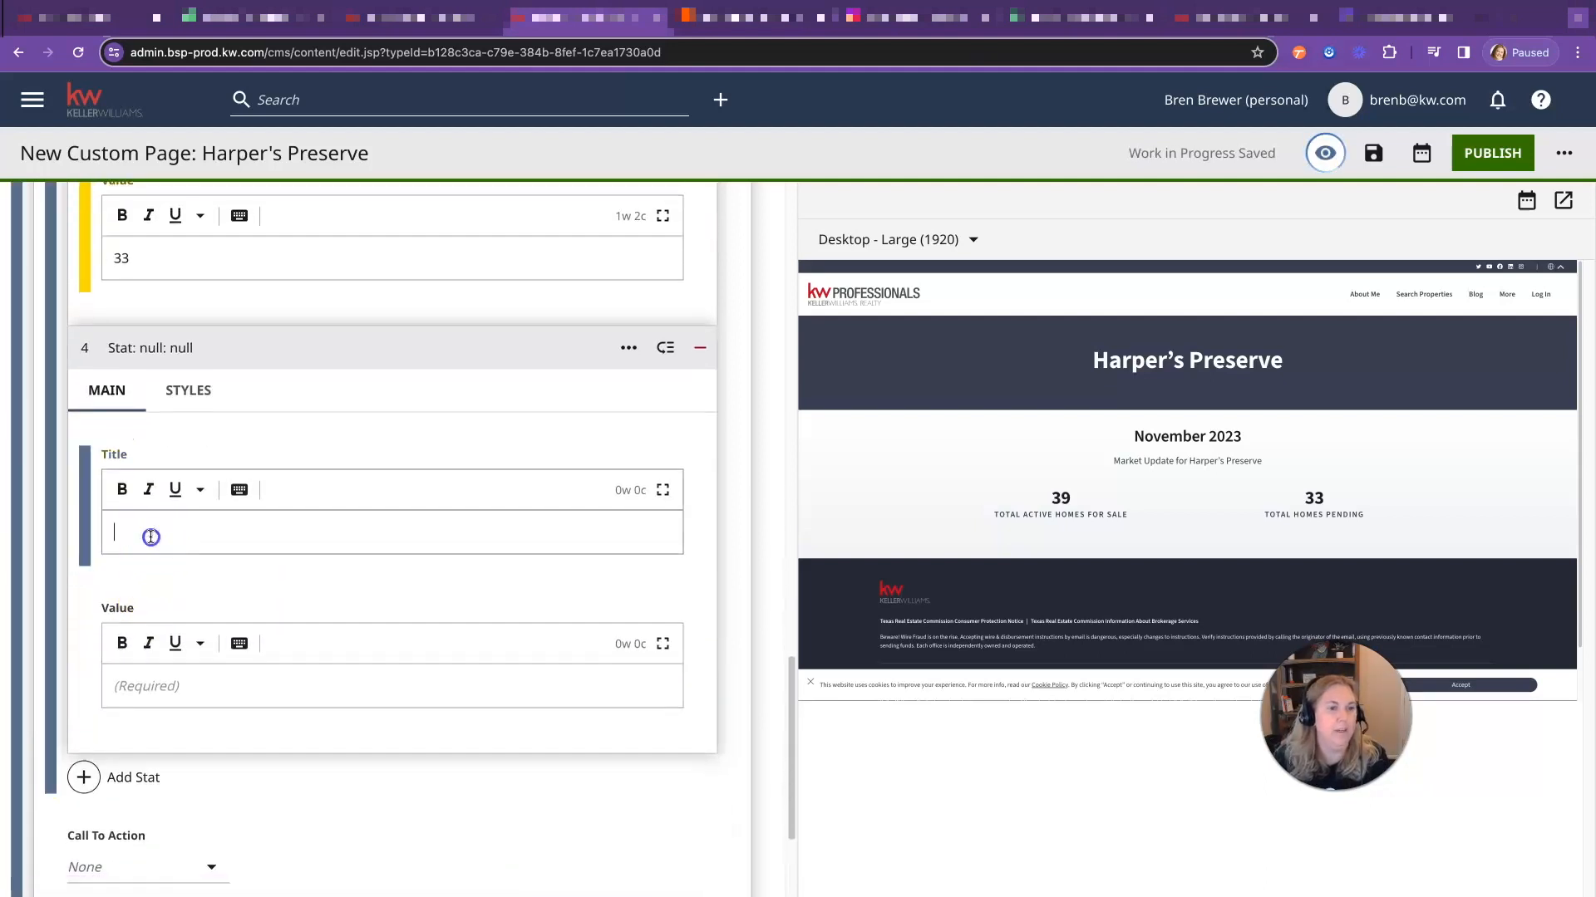
{"action": "type", "text": "Average Days on Market"}
{"action": "left_click", "coordinate": [148, 683]}
{"action": "type", "text": "129"}
Add a stat titled "Average Price/Sq Ft" with the value $190.17.
{"action": "scroll", "coordinate": [110, 674], "scroll_direction": "down", "scroll_amount": 1}
{"action": "left_click", "coordinate": [110, 677]}
{"action": "scroll", "coordinate": [191, 582], "scroll_direction": "down", "scroll_amount": 3}
{"action": "left_click", "coordinate": [174, 532]}
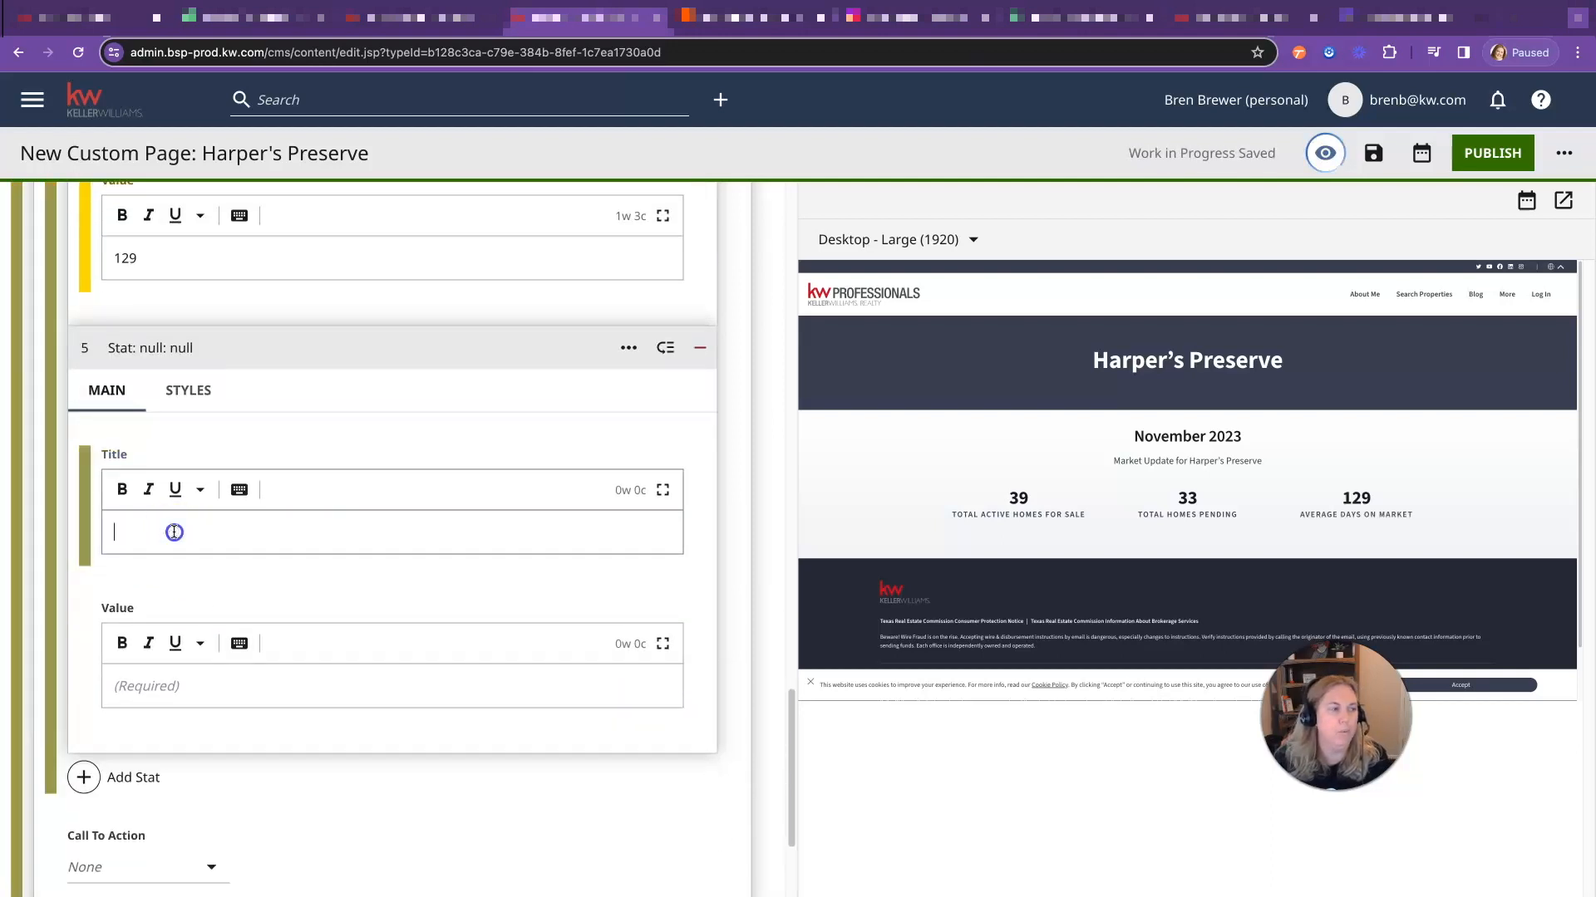
{"action": "type", "text": "Average Price/Sq F"}
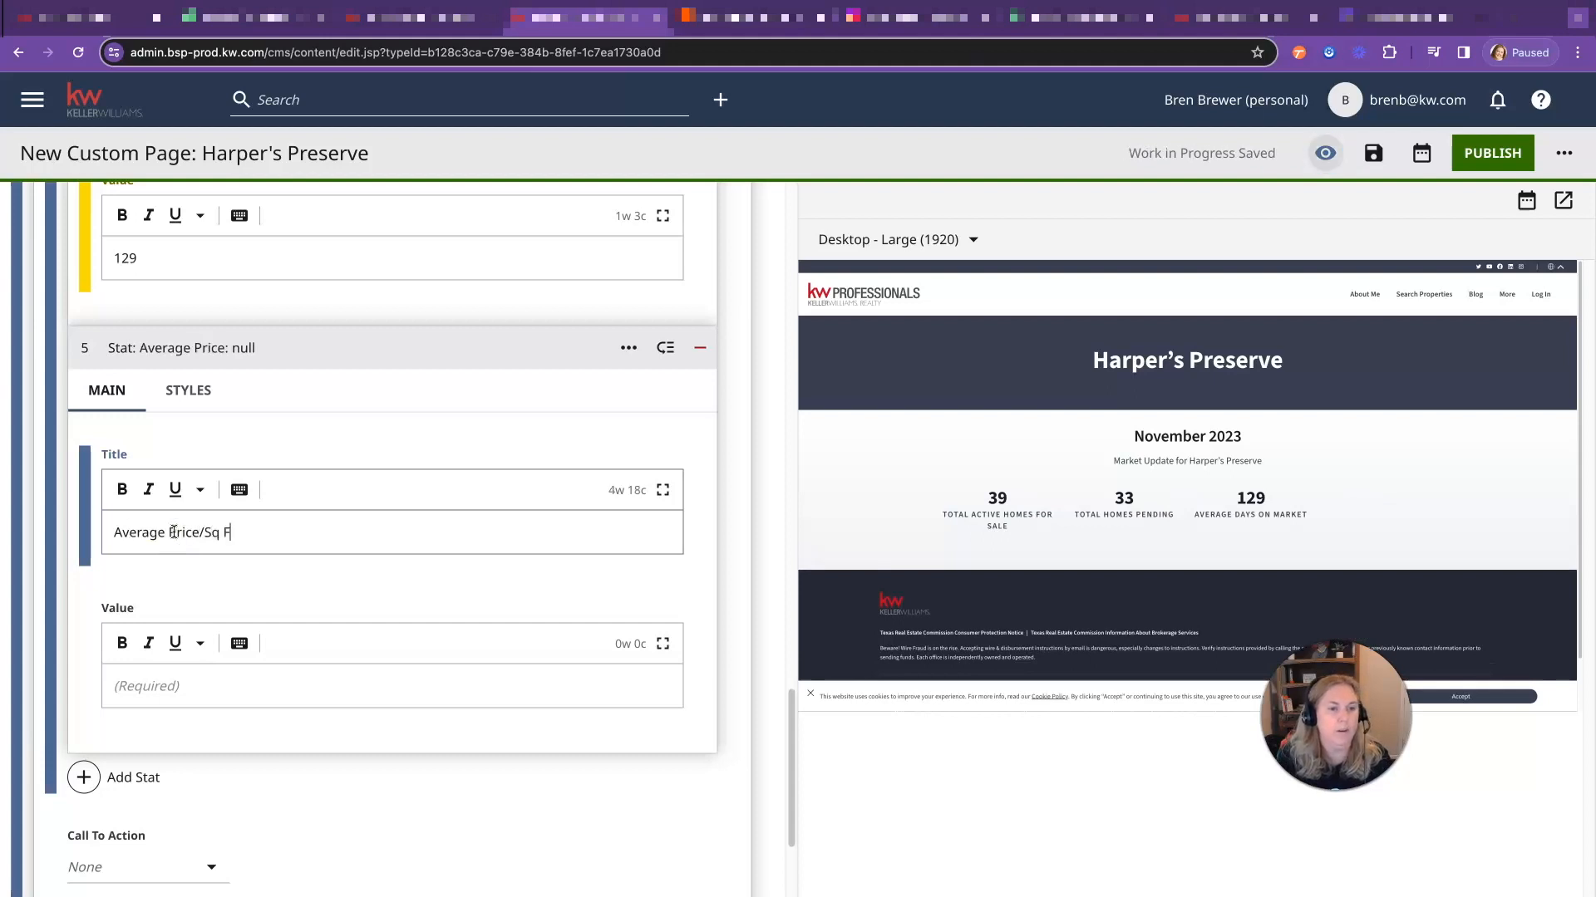
{"action": "left_click", "coordinate": [160, 686]}
{"action": "type", "text": "$190.17"}
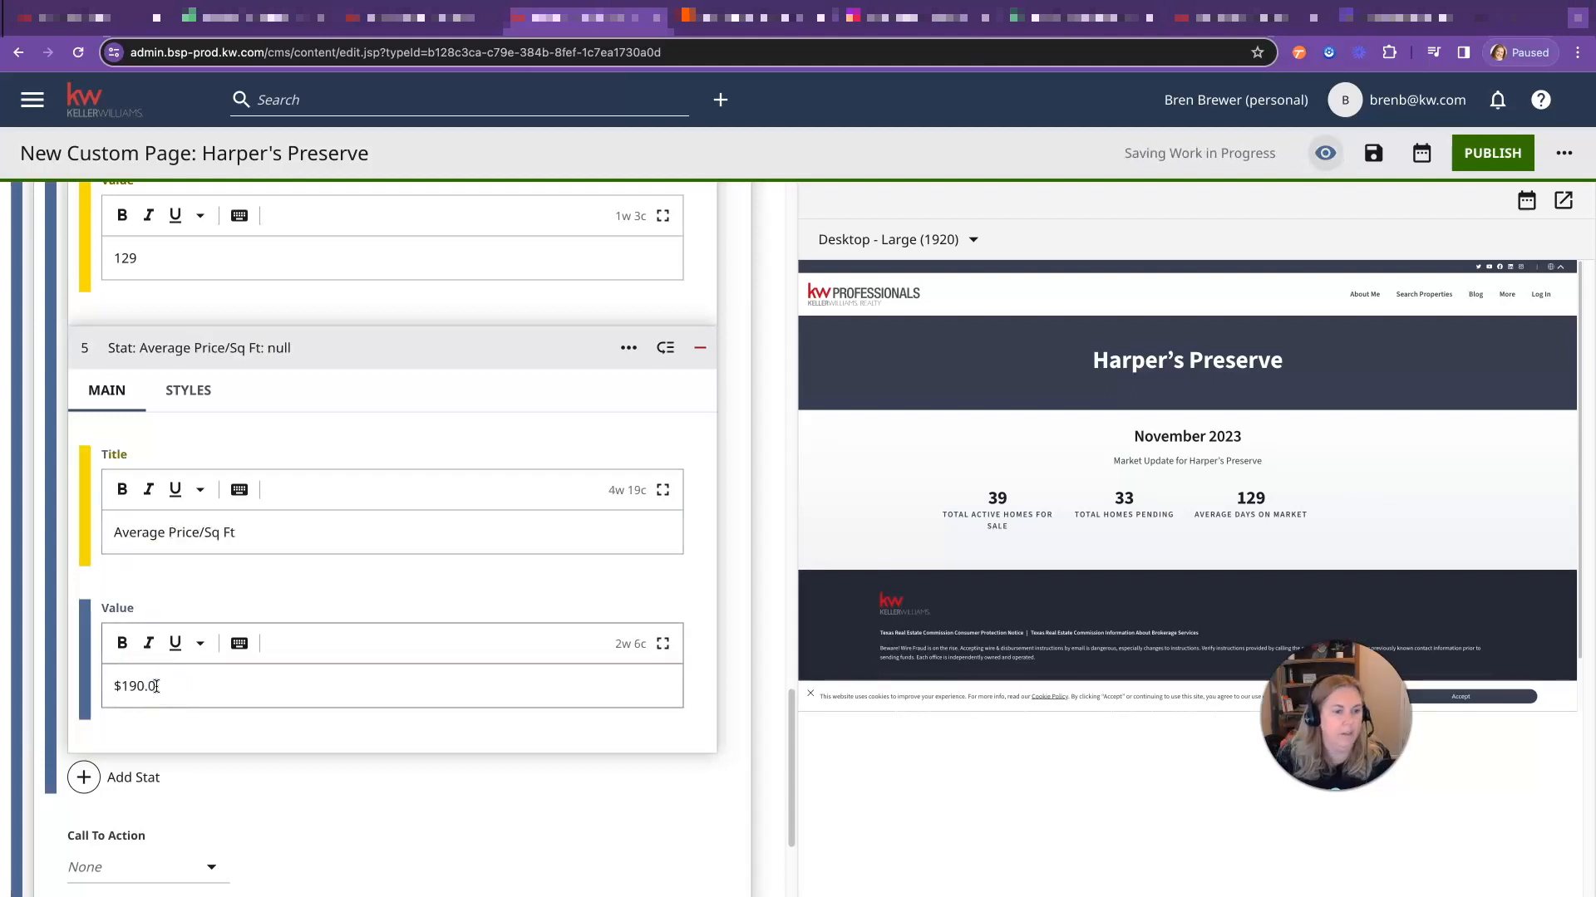
{"action": "scroll", "coordinate": [332, 716], "scroll_direction": "down", "scroll_amount": 3}
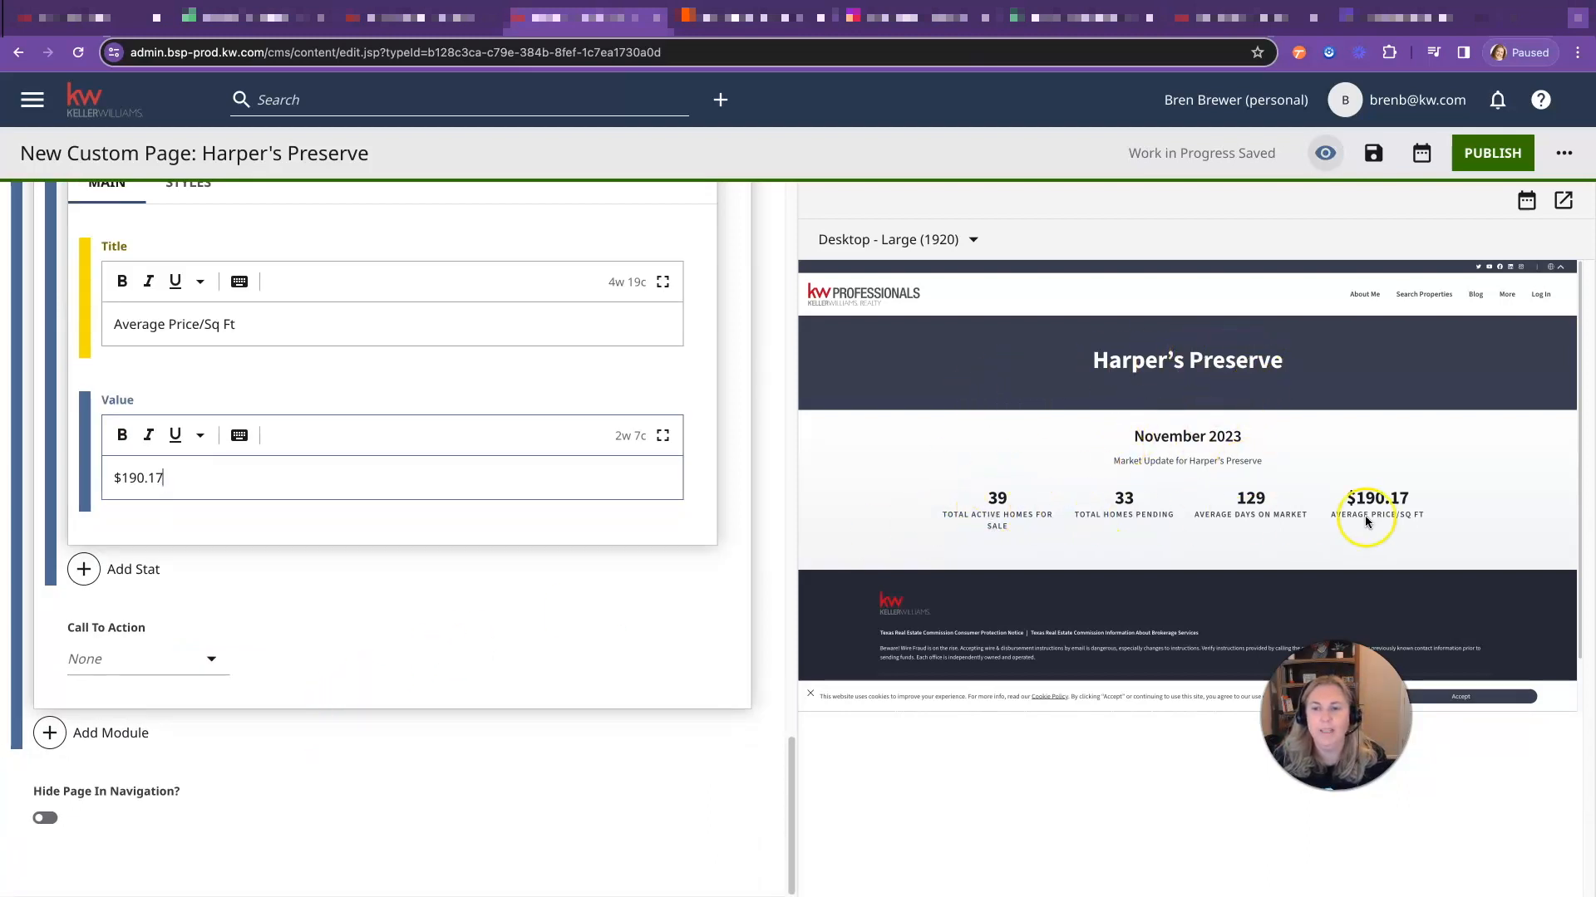
{"action": "scroll", "coordinate": [279, 540], "scroll_direction": "up", "scroll_amount": 15}
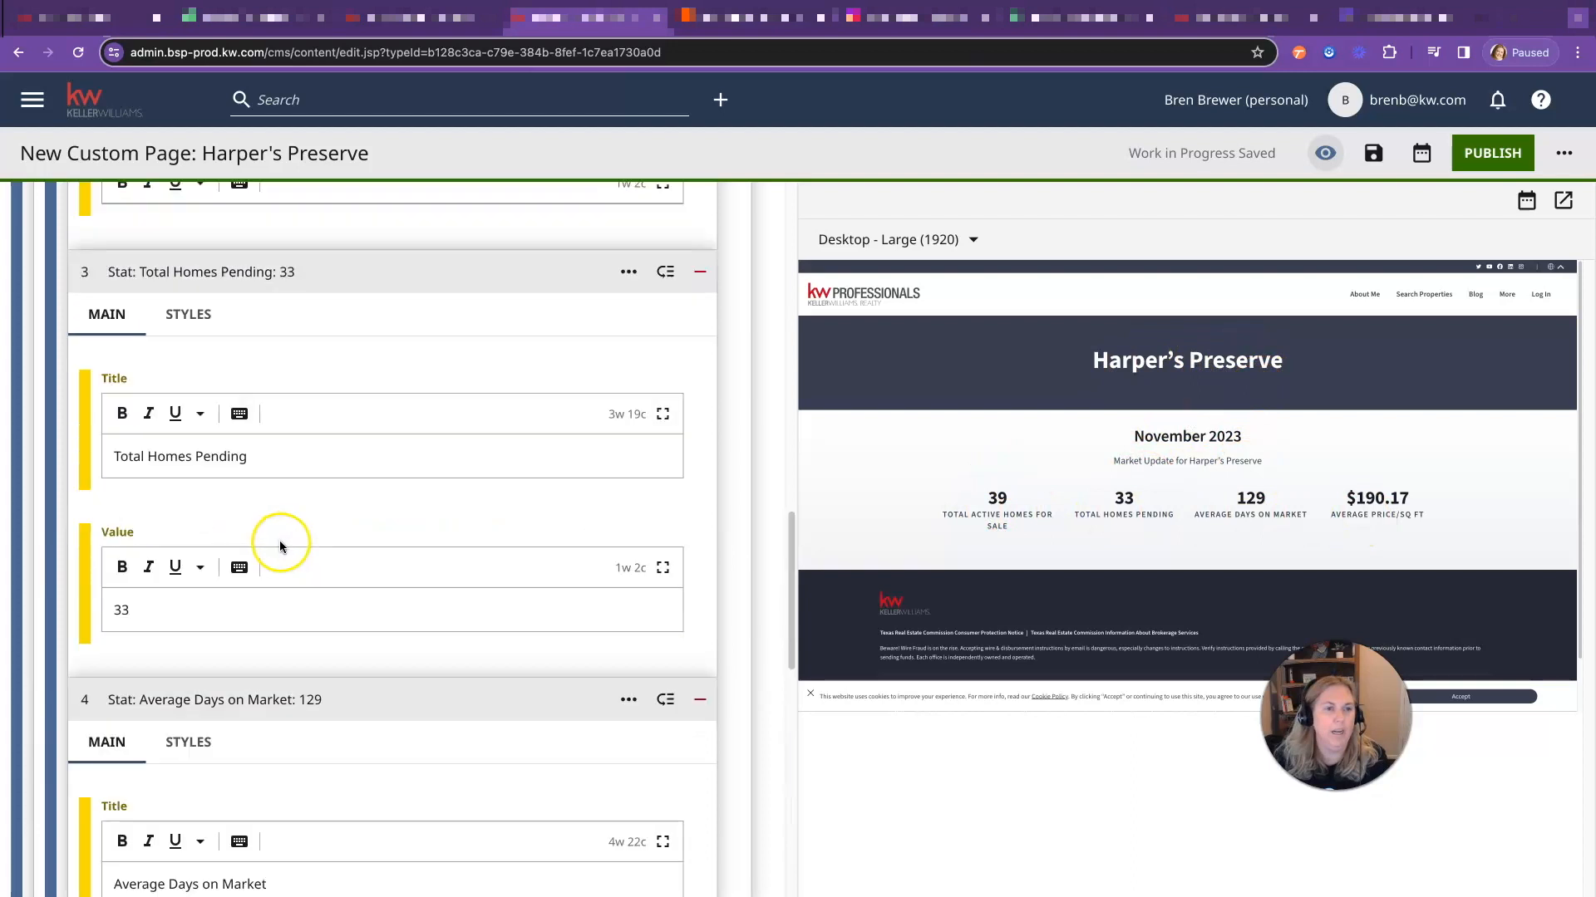
{"action": "scroll", "coordinate": [281, 546], "scroll_direction": "up", "scroll_amount": 7}
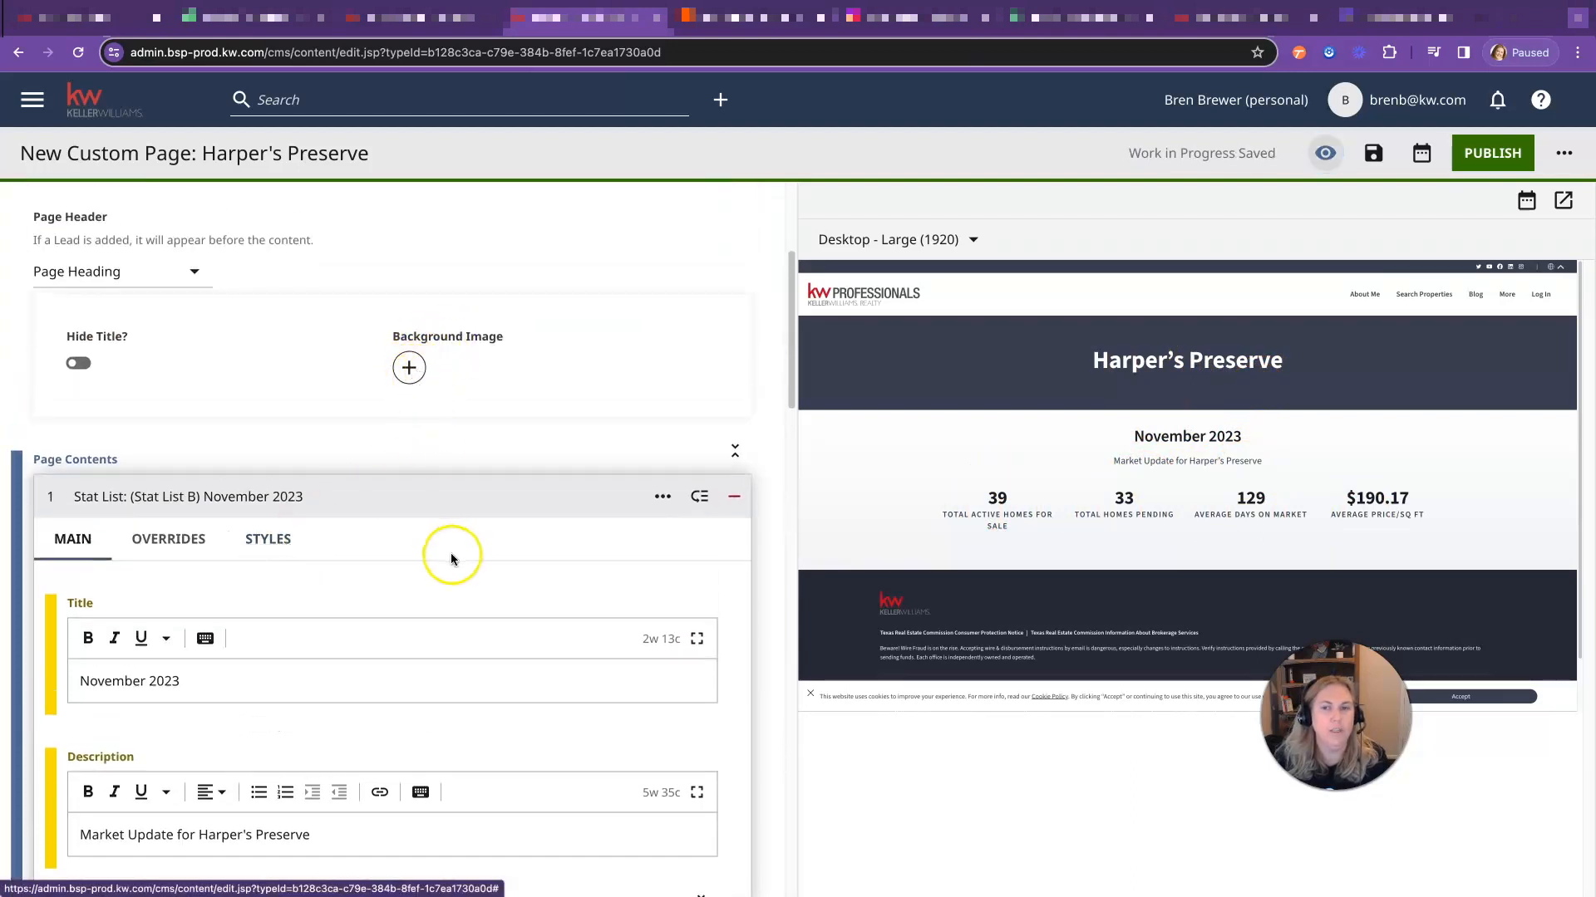
{"action": "scroll", "coordinate": [450, 552], "scroll_direction": "down", "scroll_amount": 5}
{"action": "scroll", "coordinate": [447, 555], "scroll_direction": "down", "scroll_amount": 20}
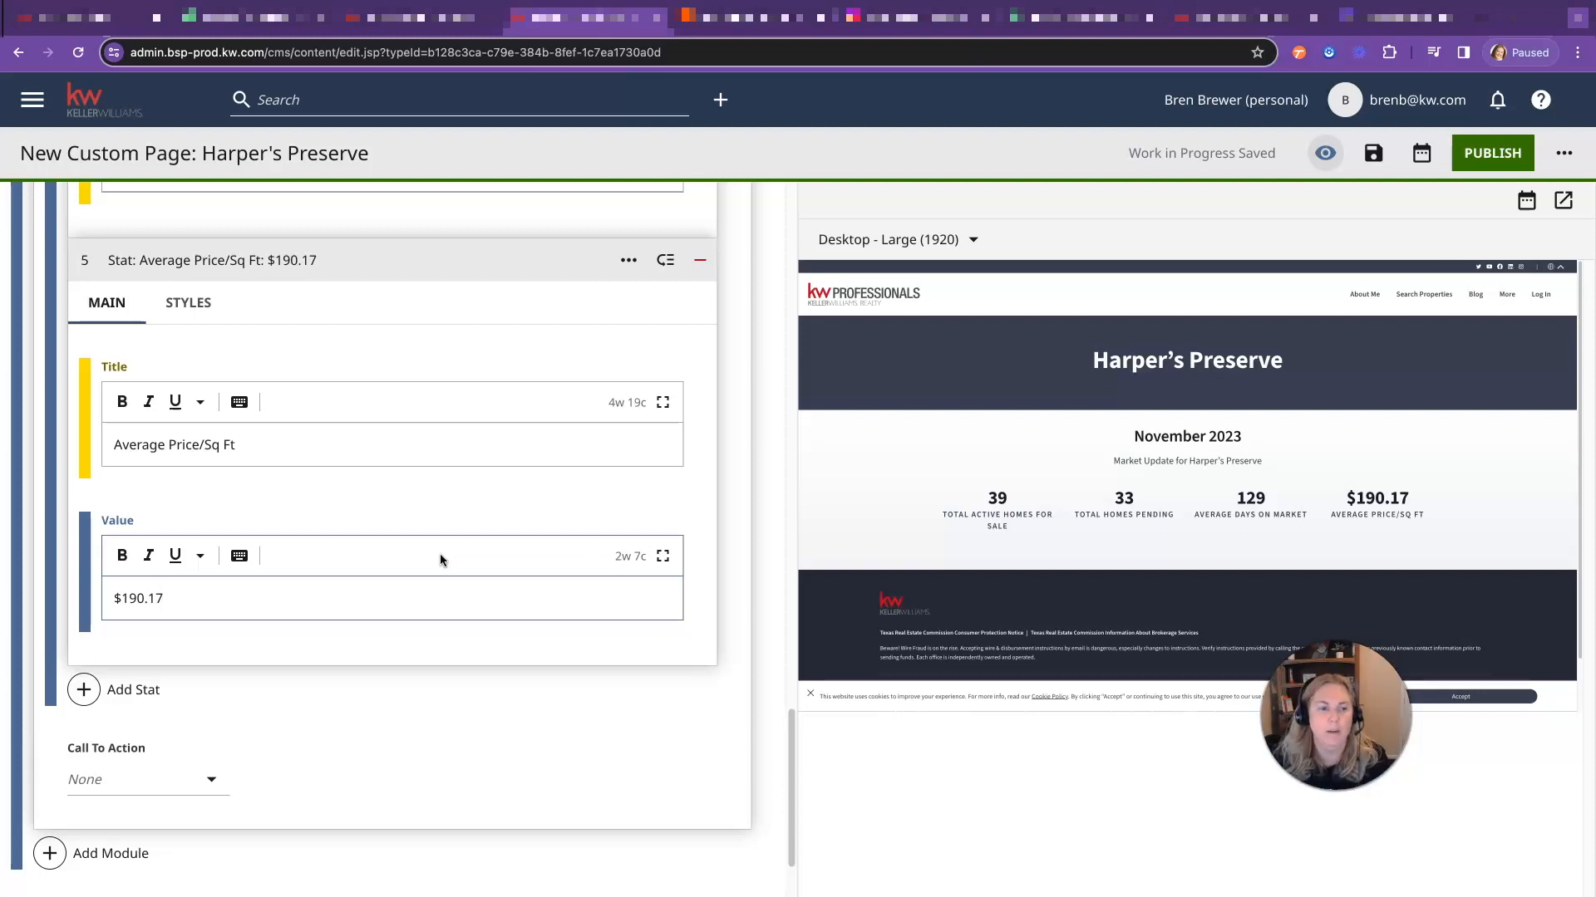
Add an External call to action to the market stats module with the button text "Find out the Value of your home now".
{"action": "scroll", "coordinate": [463, 651], "scroll_direction": "down", "scroll_amount": 3}
{"action": "left_click", "coordinate": [217, 659]}
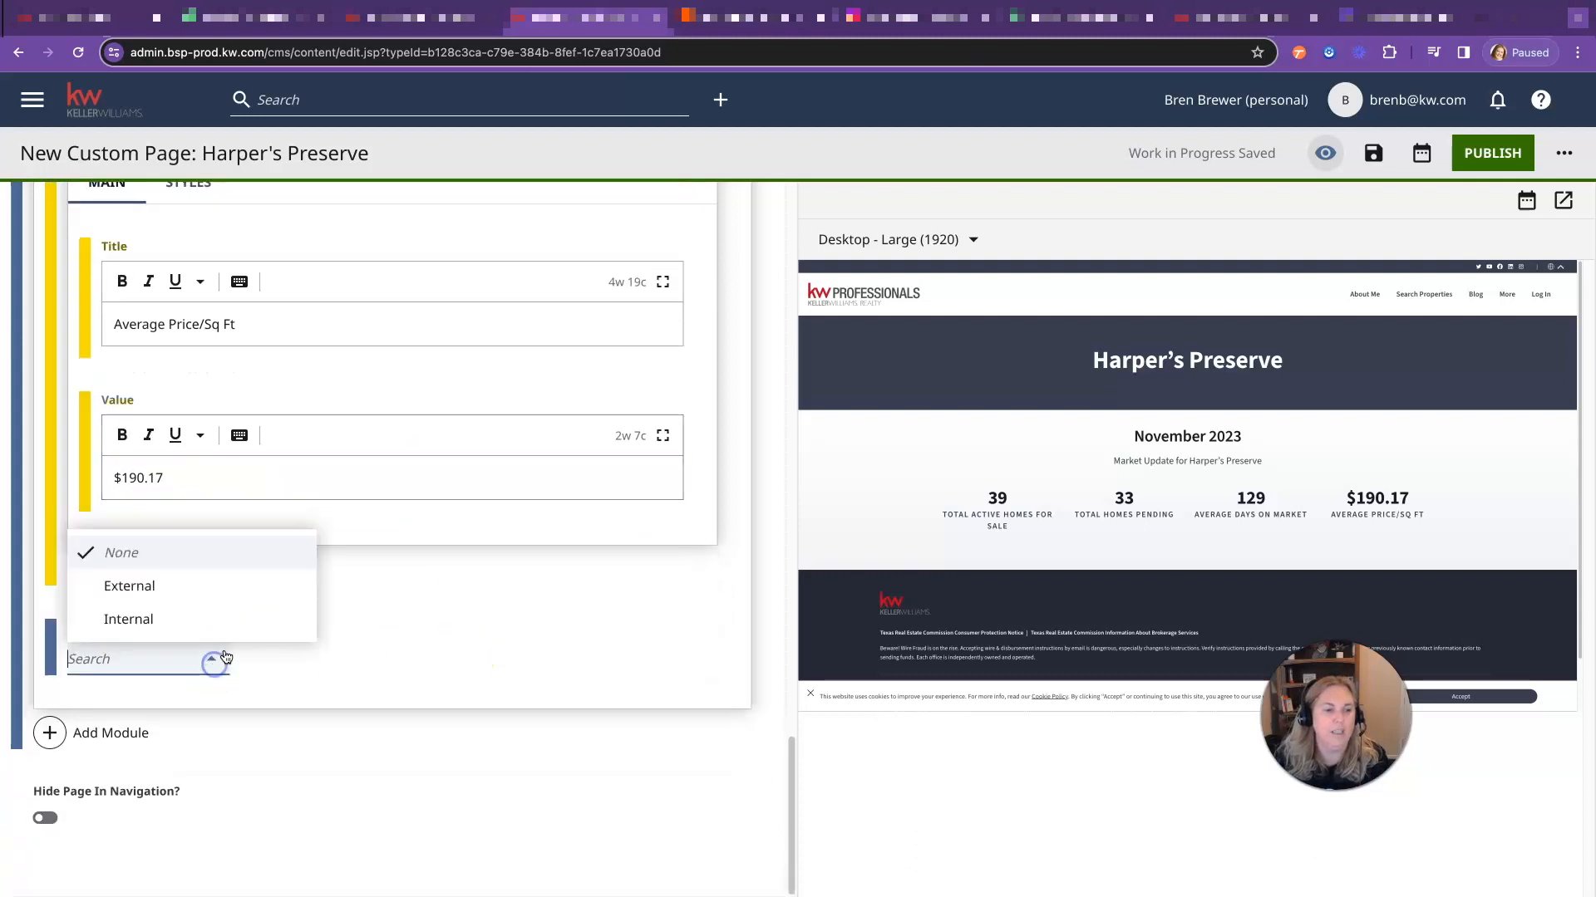
{"action": "left_click", "coordinate": [186, 619]}
{"action": "left_click", "coordinate": [141, 356]}
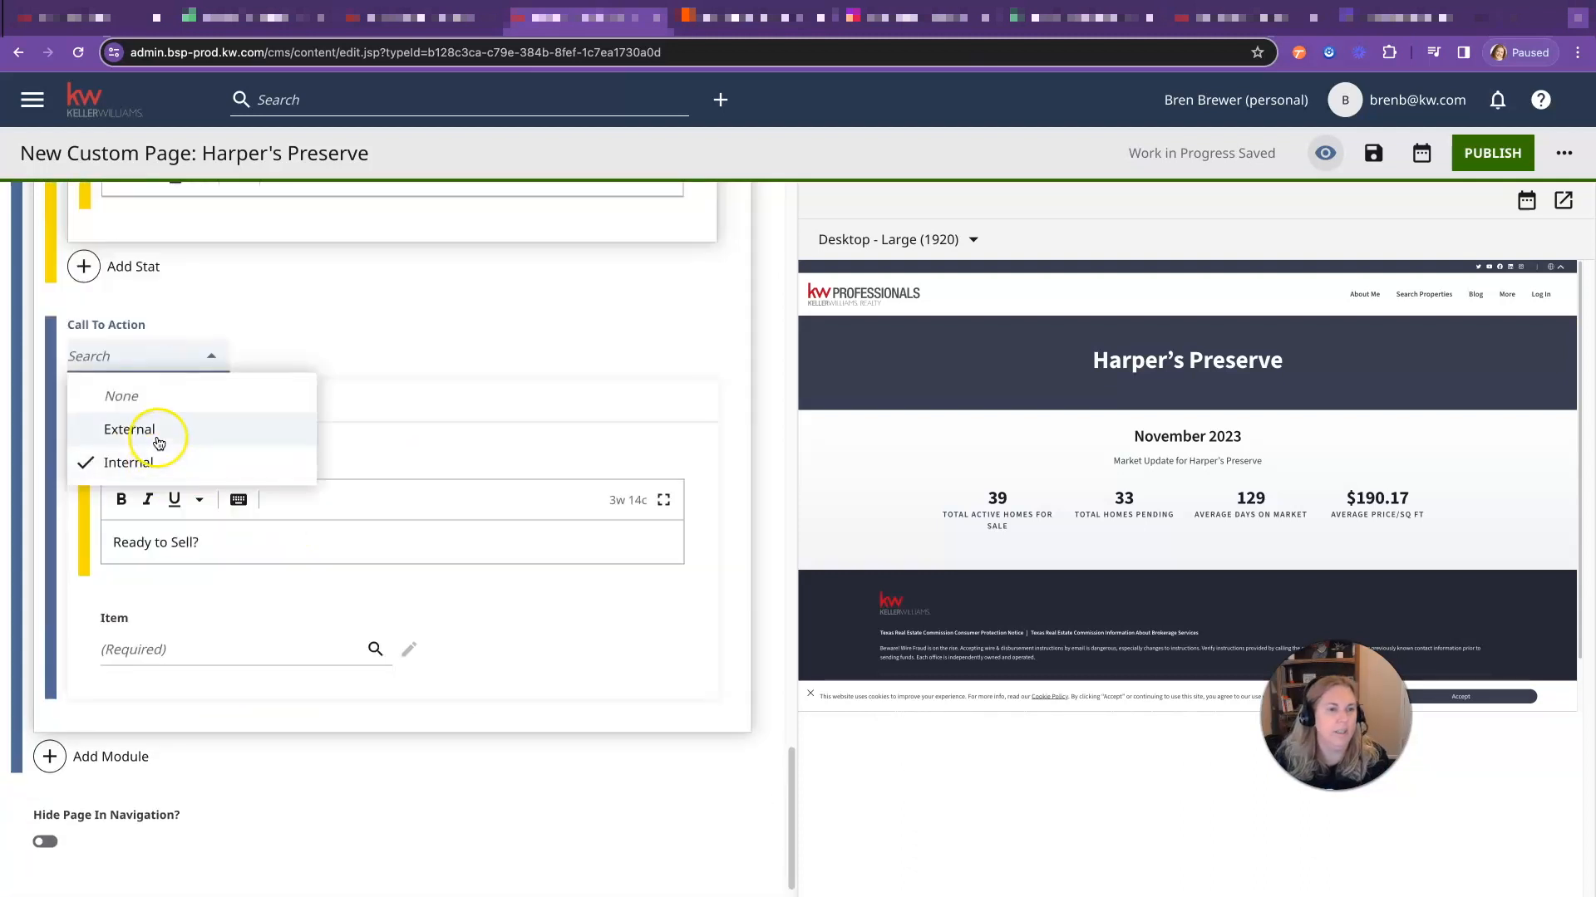
{"action": "left_click", "coordinate": [158, 429]}
{"action": "left_click", "coordinate": [162, 546]}
{"action": "type", "text": "Find "}
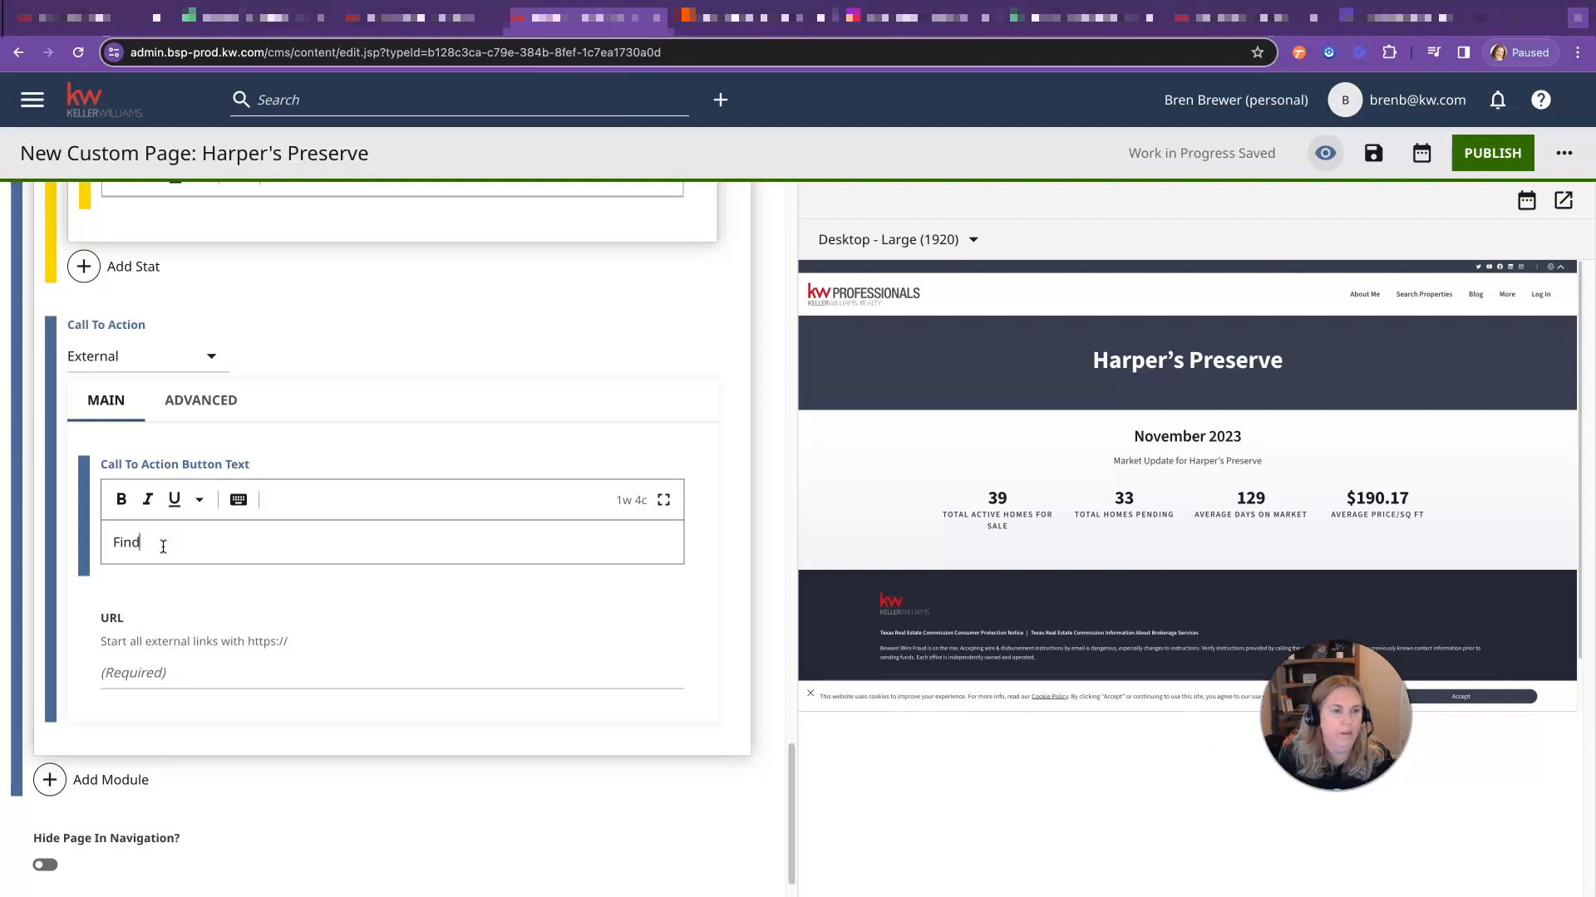
{"action": "type", "text": "out the Value of your home now"}
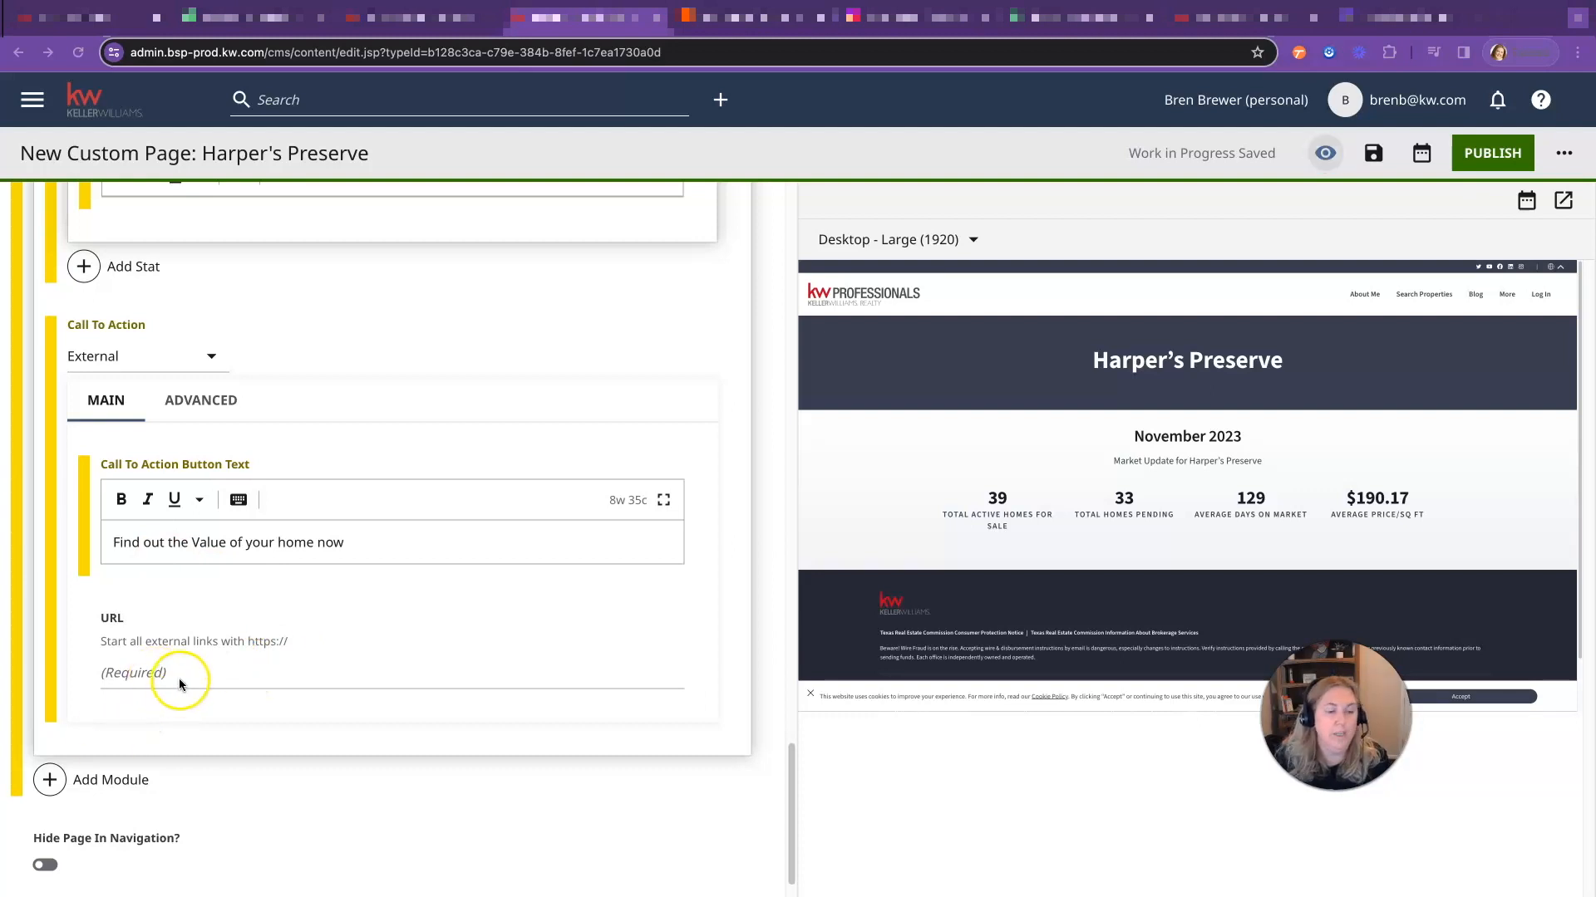
Paste the copied Google Forms link as the call to action's URL.
{"action": "left_click", "coordinate": [153, 675]}
{"action": "right_click", "coordinate": [124, 680]}
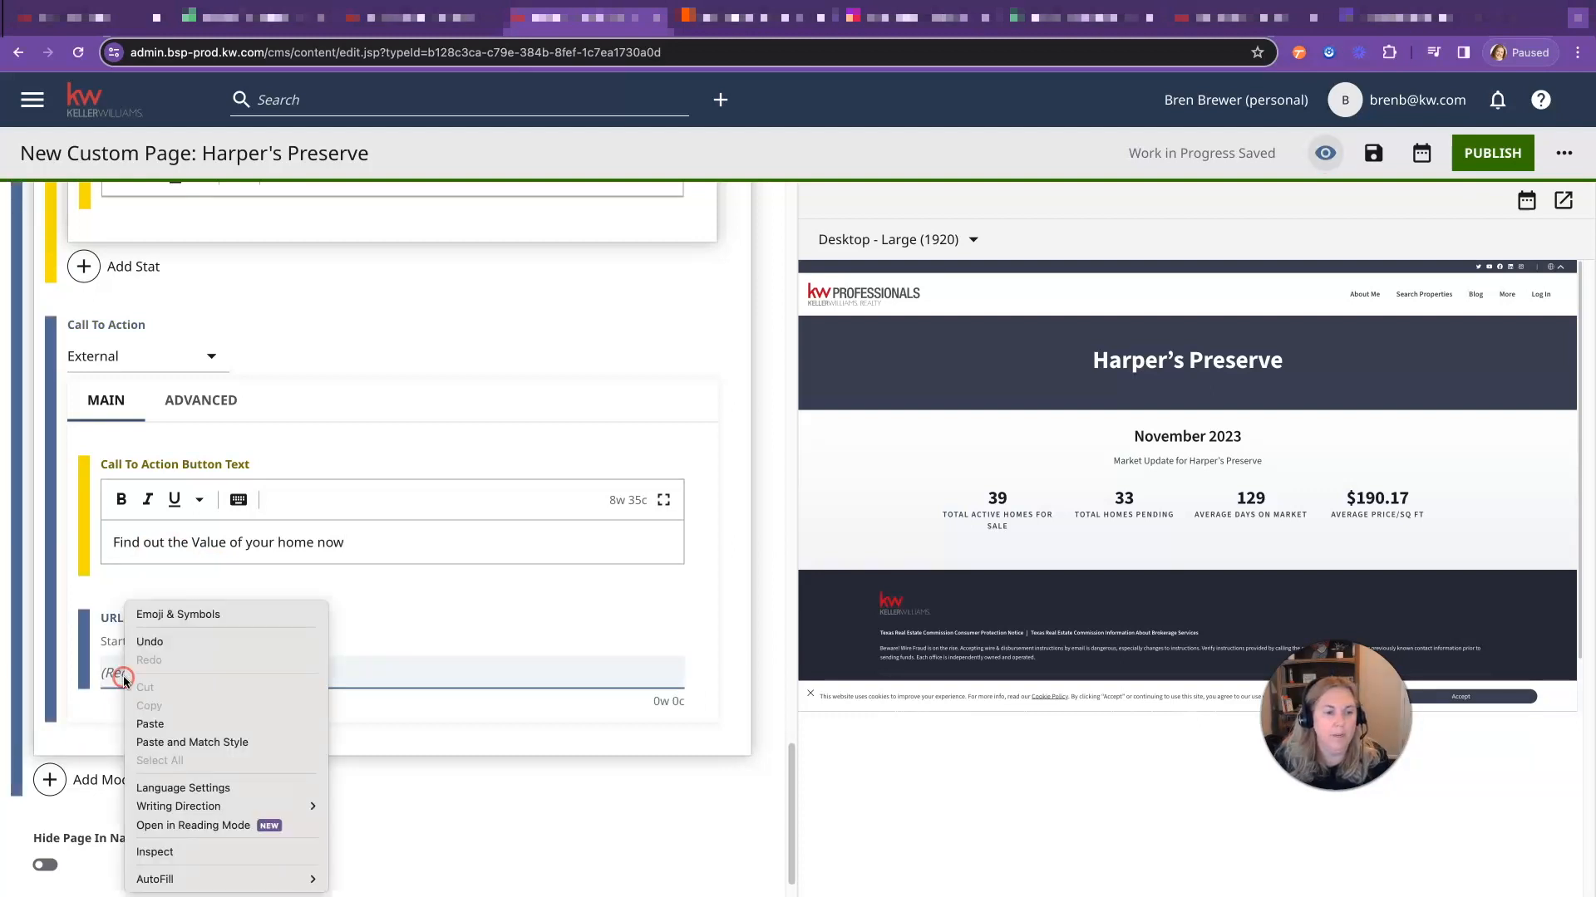
{"action": "left_click", "coordinate": [151, 723]}
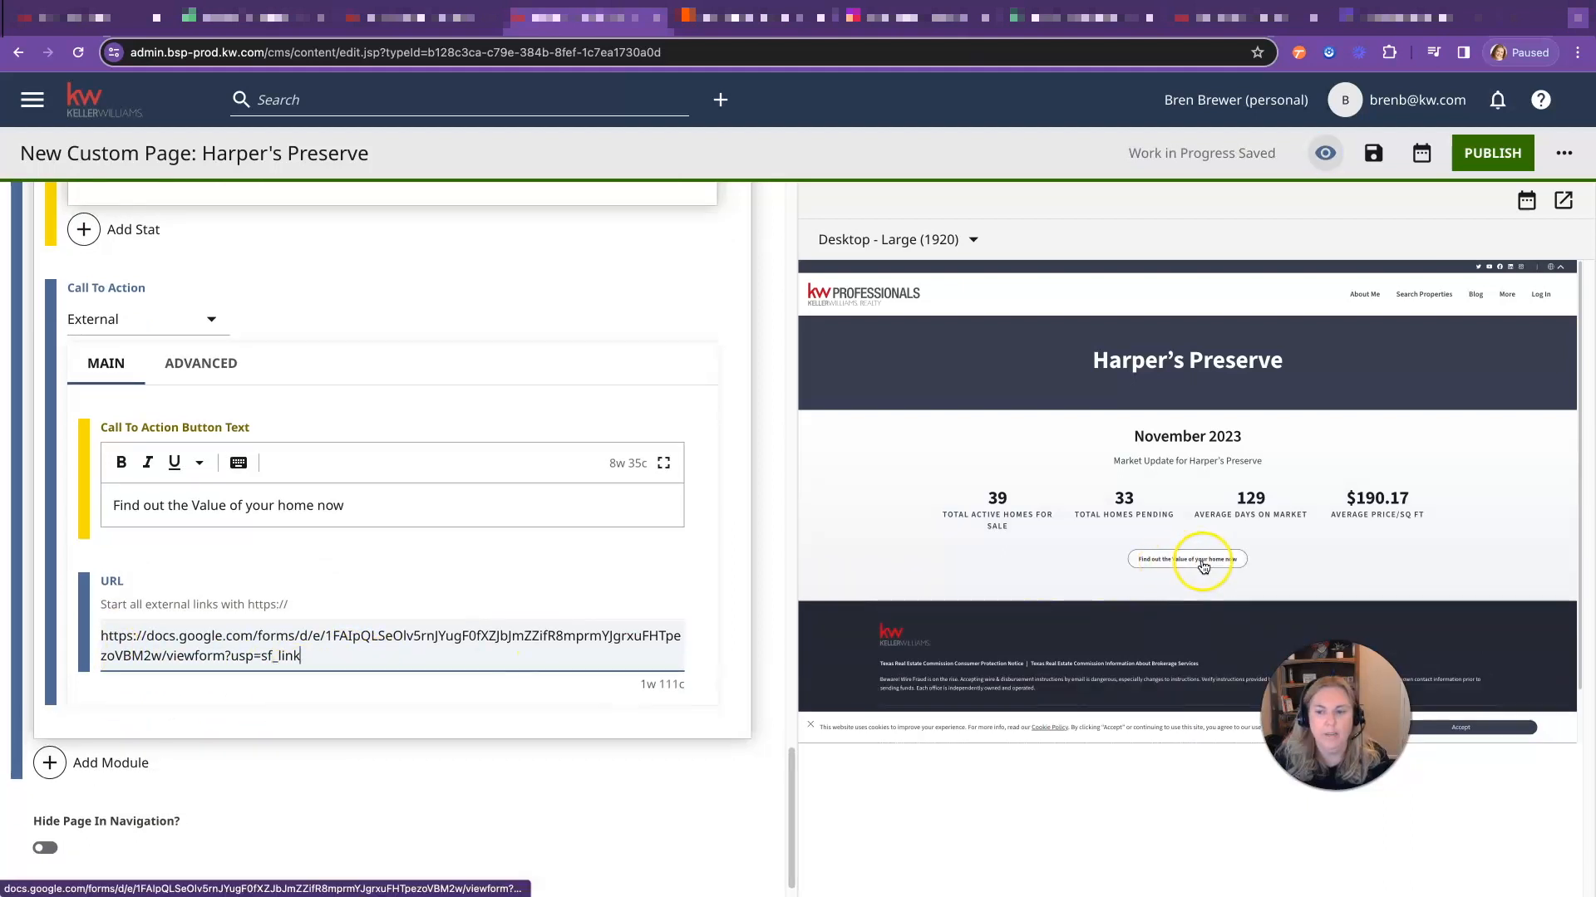
Reword the call to action button text to "Click Here to Find out the Value of your Home Now!".
{"action": "left_click", "coordinate": [289, 505]}
{"action": "key", "text": "BackSpace"}
{"action": "type", "text": "J"}
{"action": "left_click", "coordinate": [114, 511]}
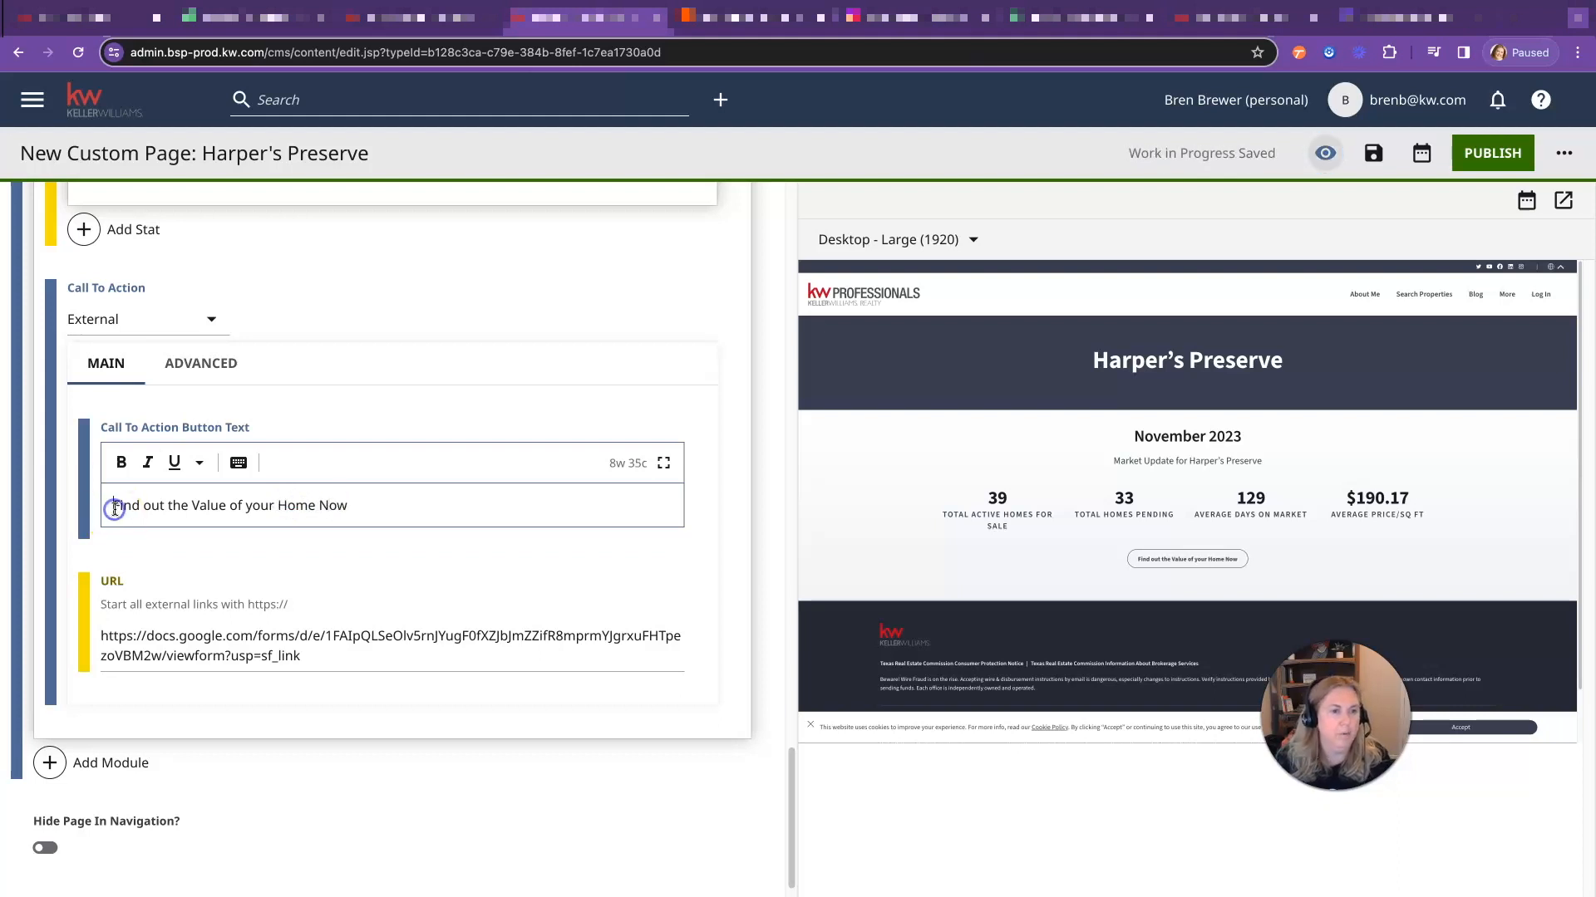
{"action": "type", "text": "Click Here to"}
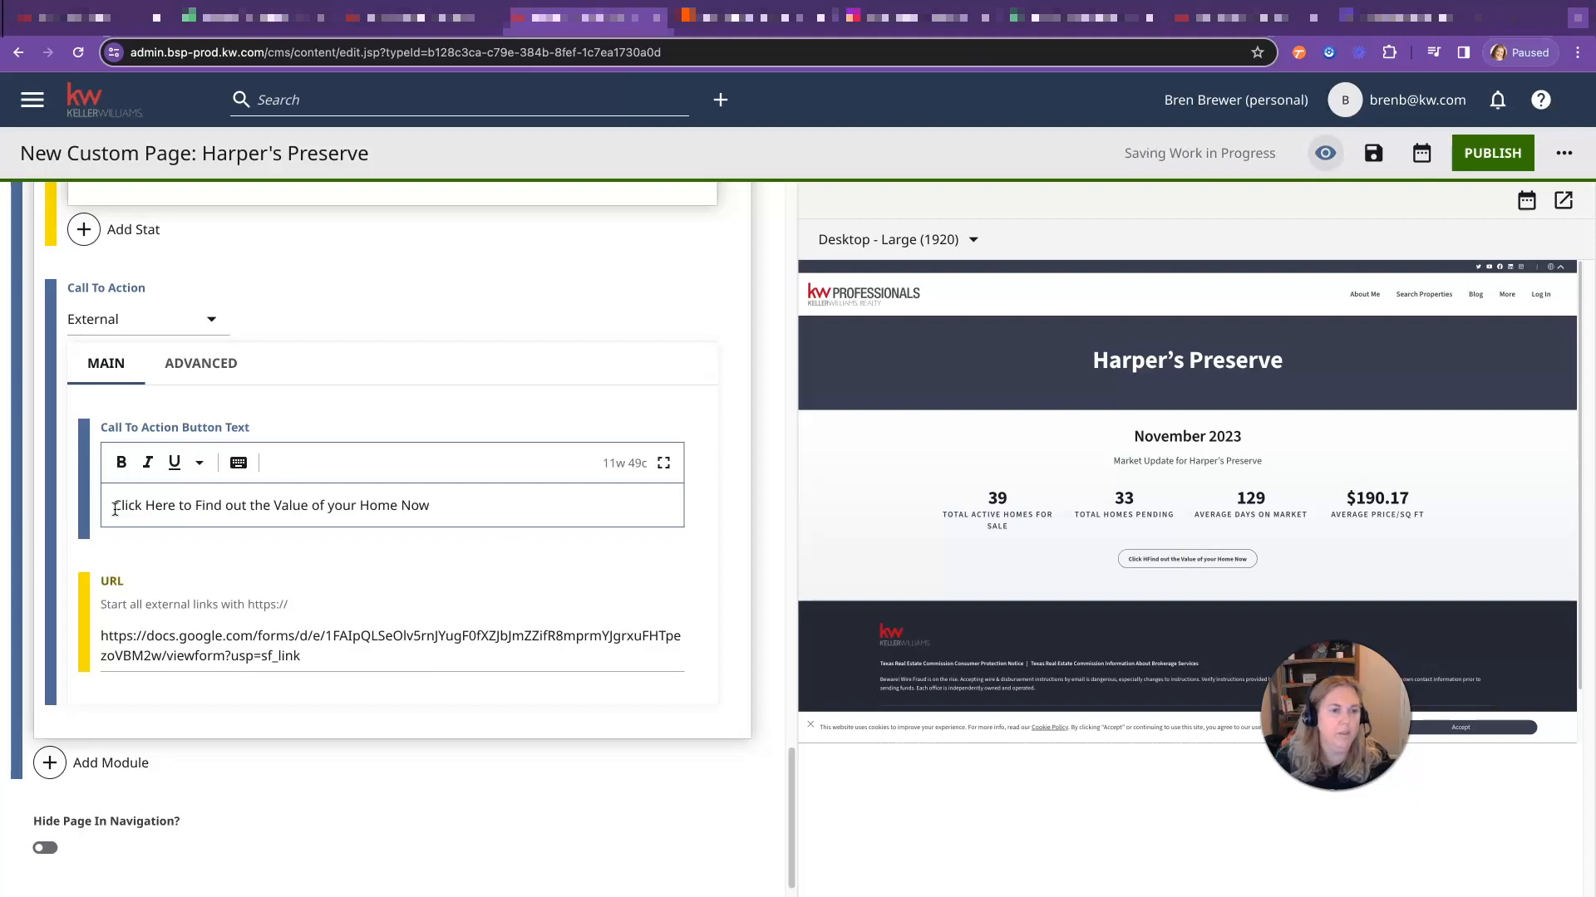
{"action": "left_click", "coordinate": [432, 505]}
{"action": "type", "text": "!"}
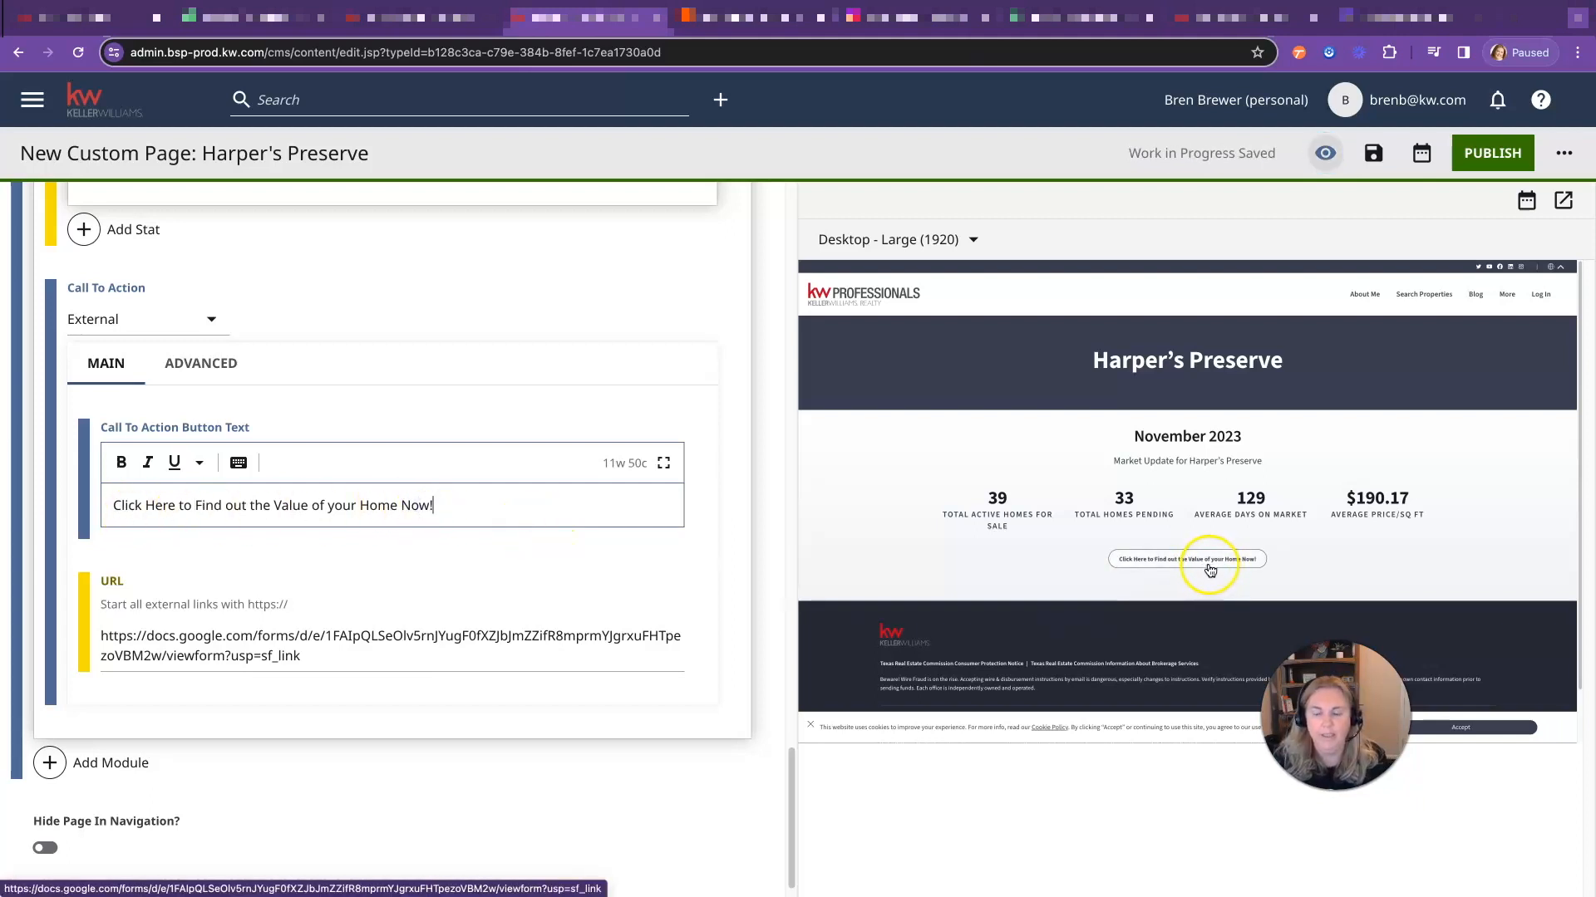
Publish the Harper's Preserve custom page.
{"action": "scroll", "coordinate": [362, 640], "scroll_direction": "down", "scroll_amount": 1}
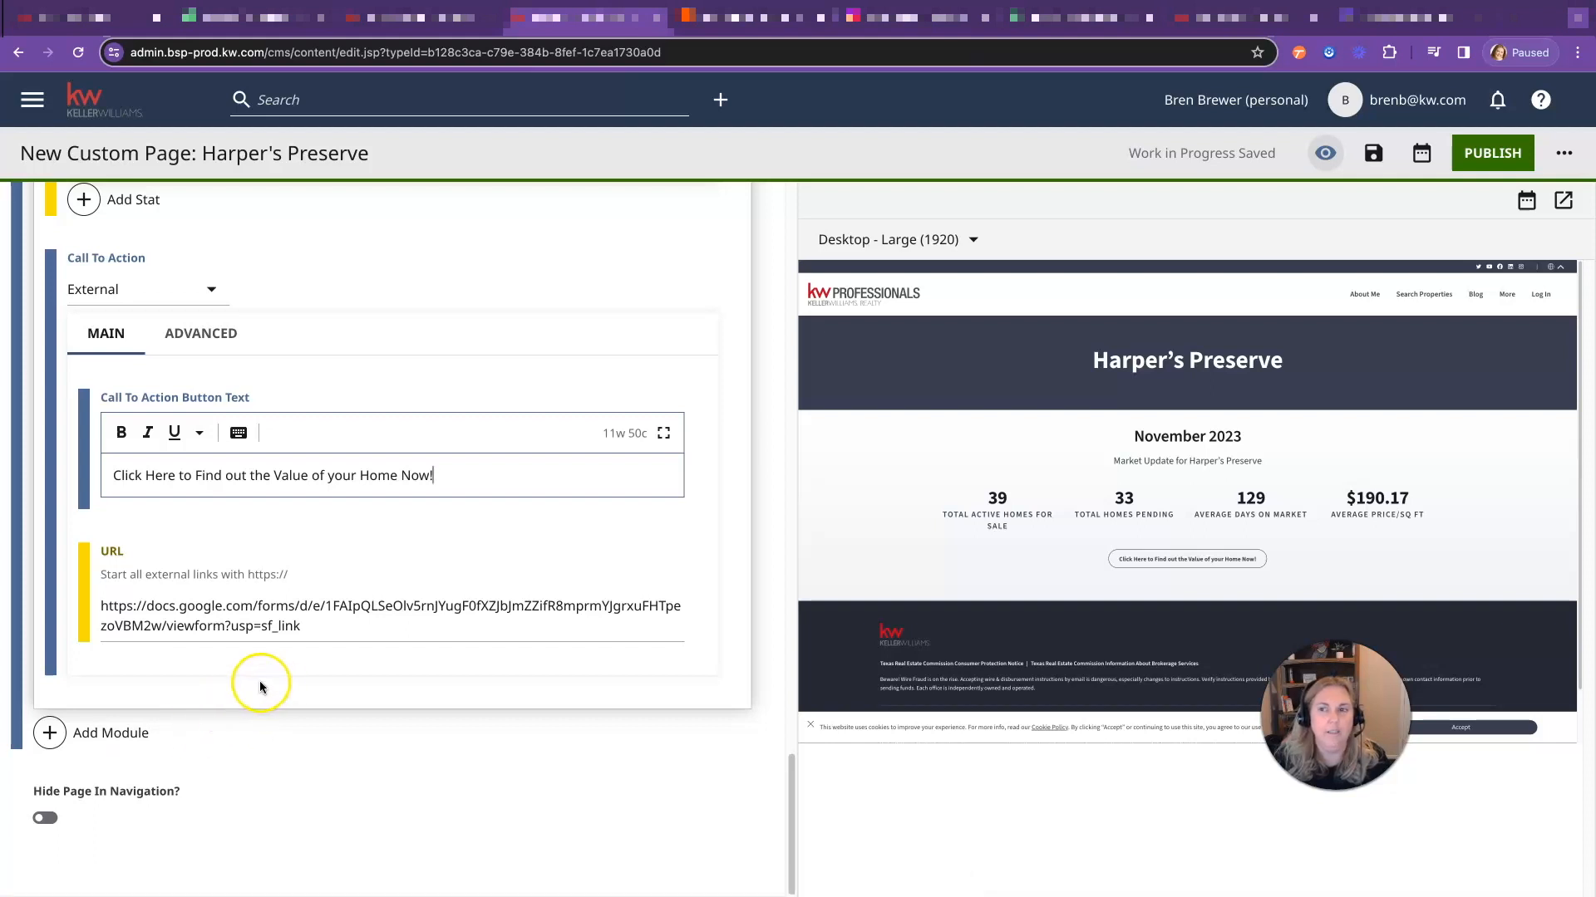
{"action": "left_click", "coordinate": [1494, 153]}
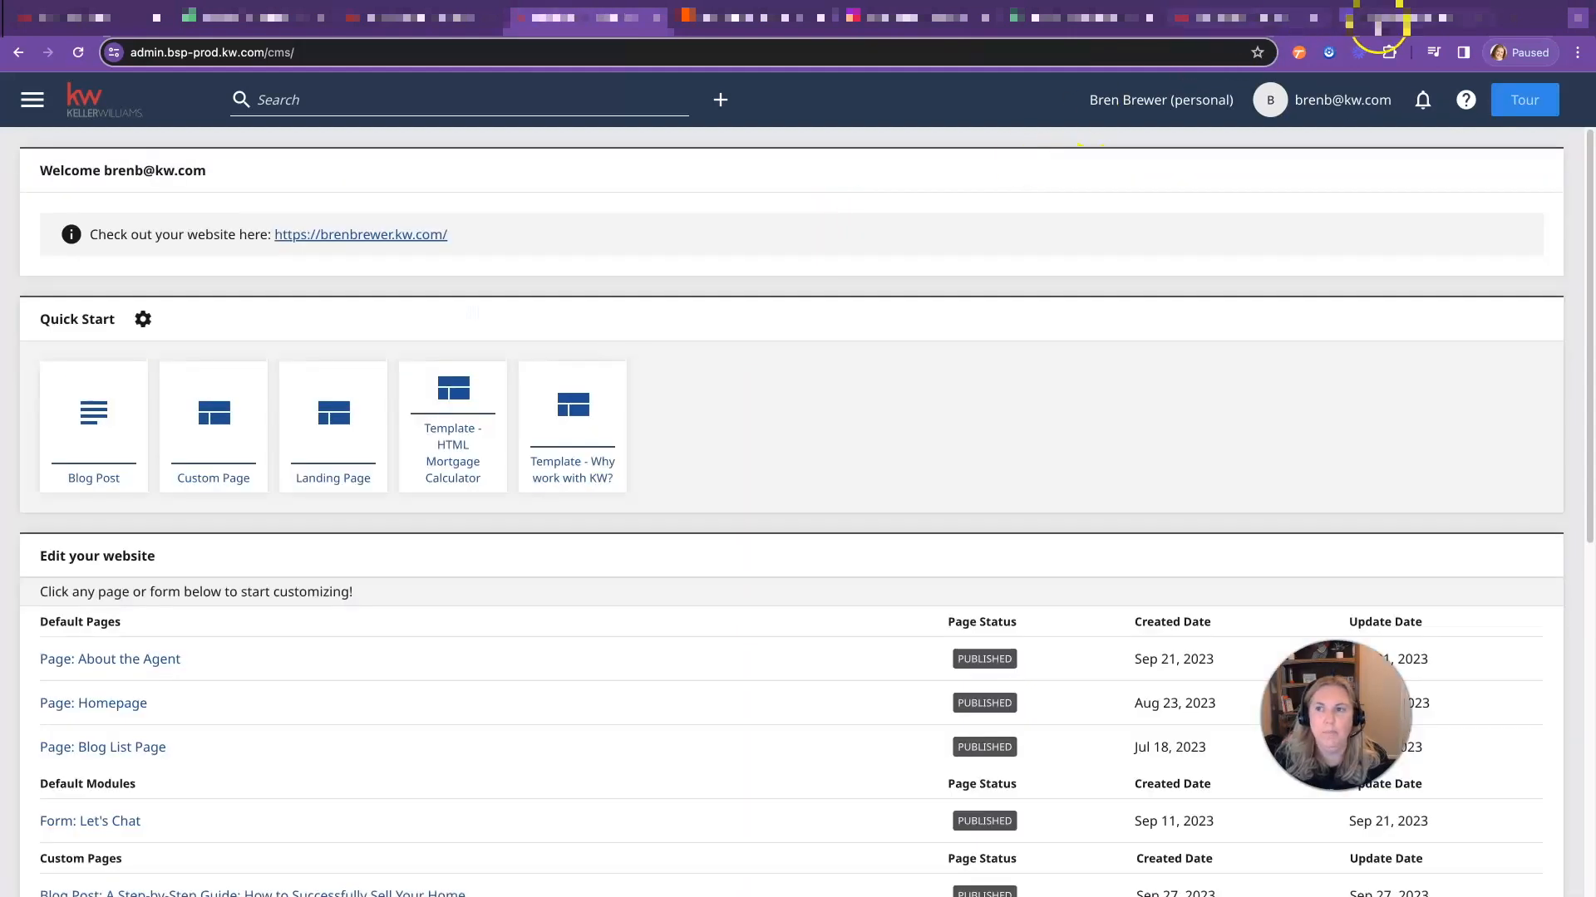
Open the Harper's Preserve page on the live agent website in a new tab and test its home value button.
{"action": "key", "text": "super+t"}
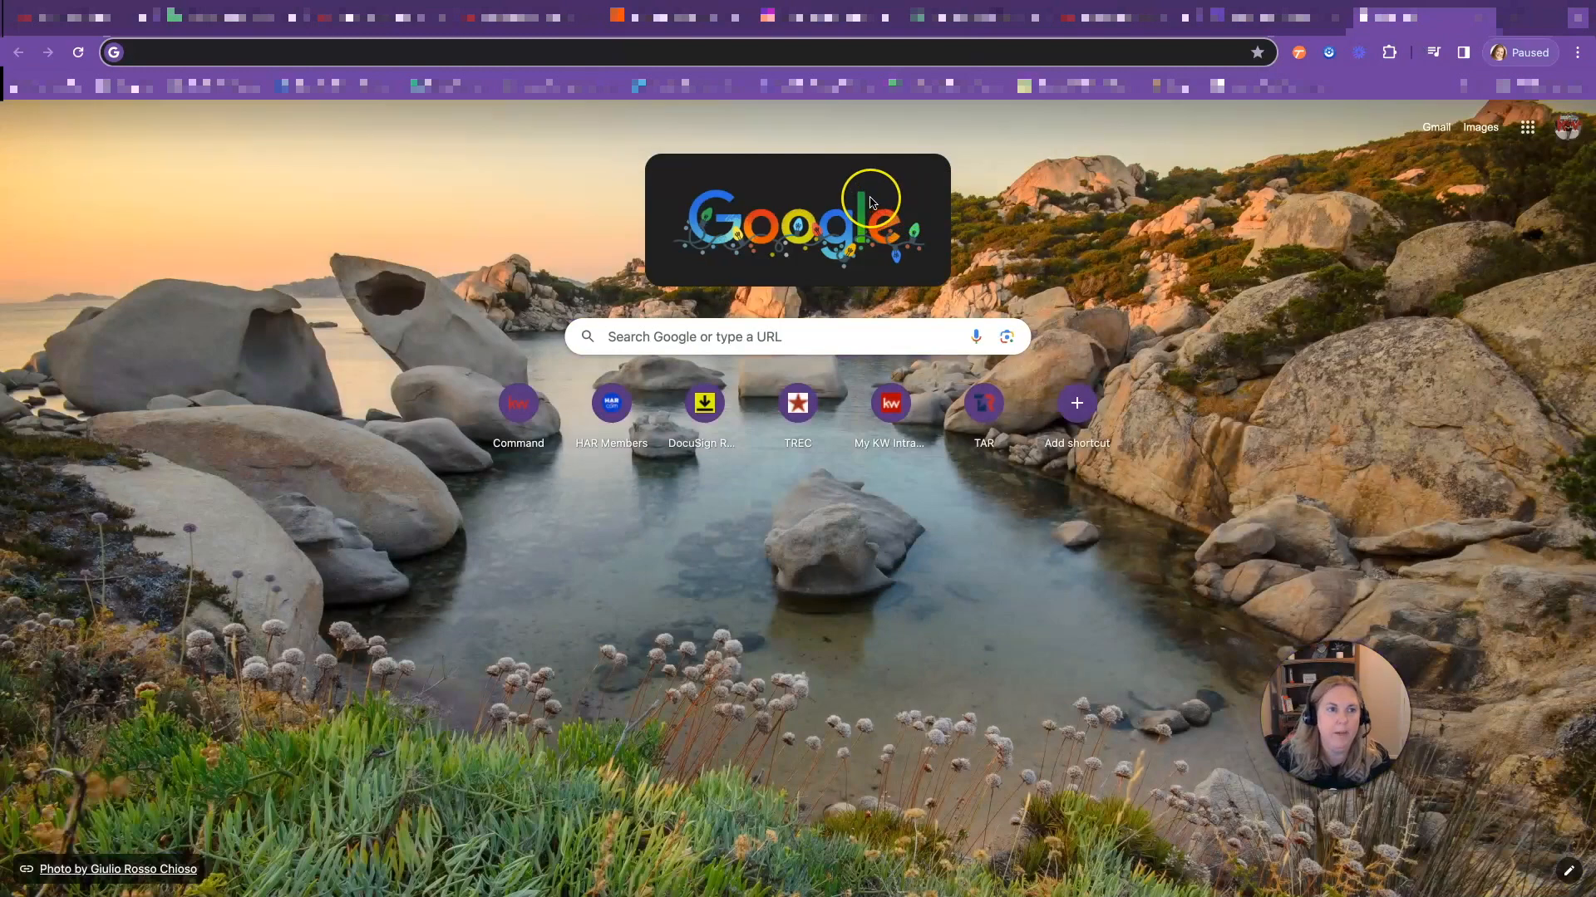
{"action": "type", "text": "bren"}
{"action": "key", "text": "Escape"}
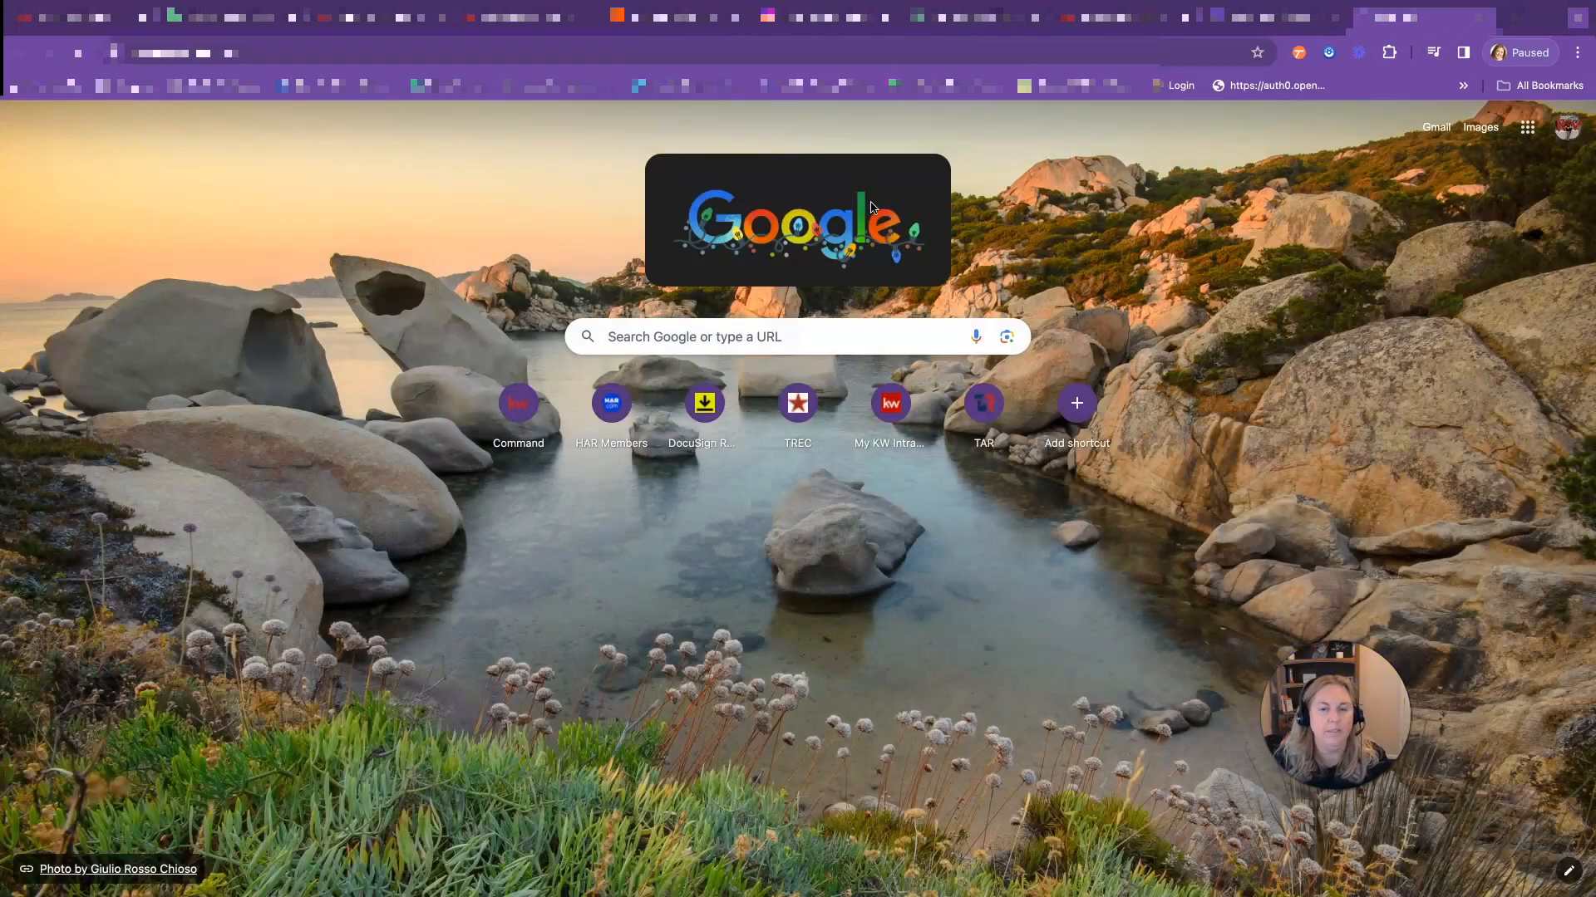
{"action": "left_click", "coordinate": [1442, 142]}
{"action": "left_click", "coordinate": [1376, 370]}
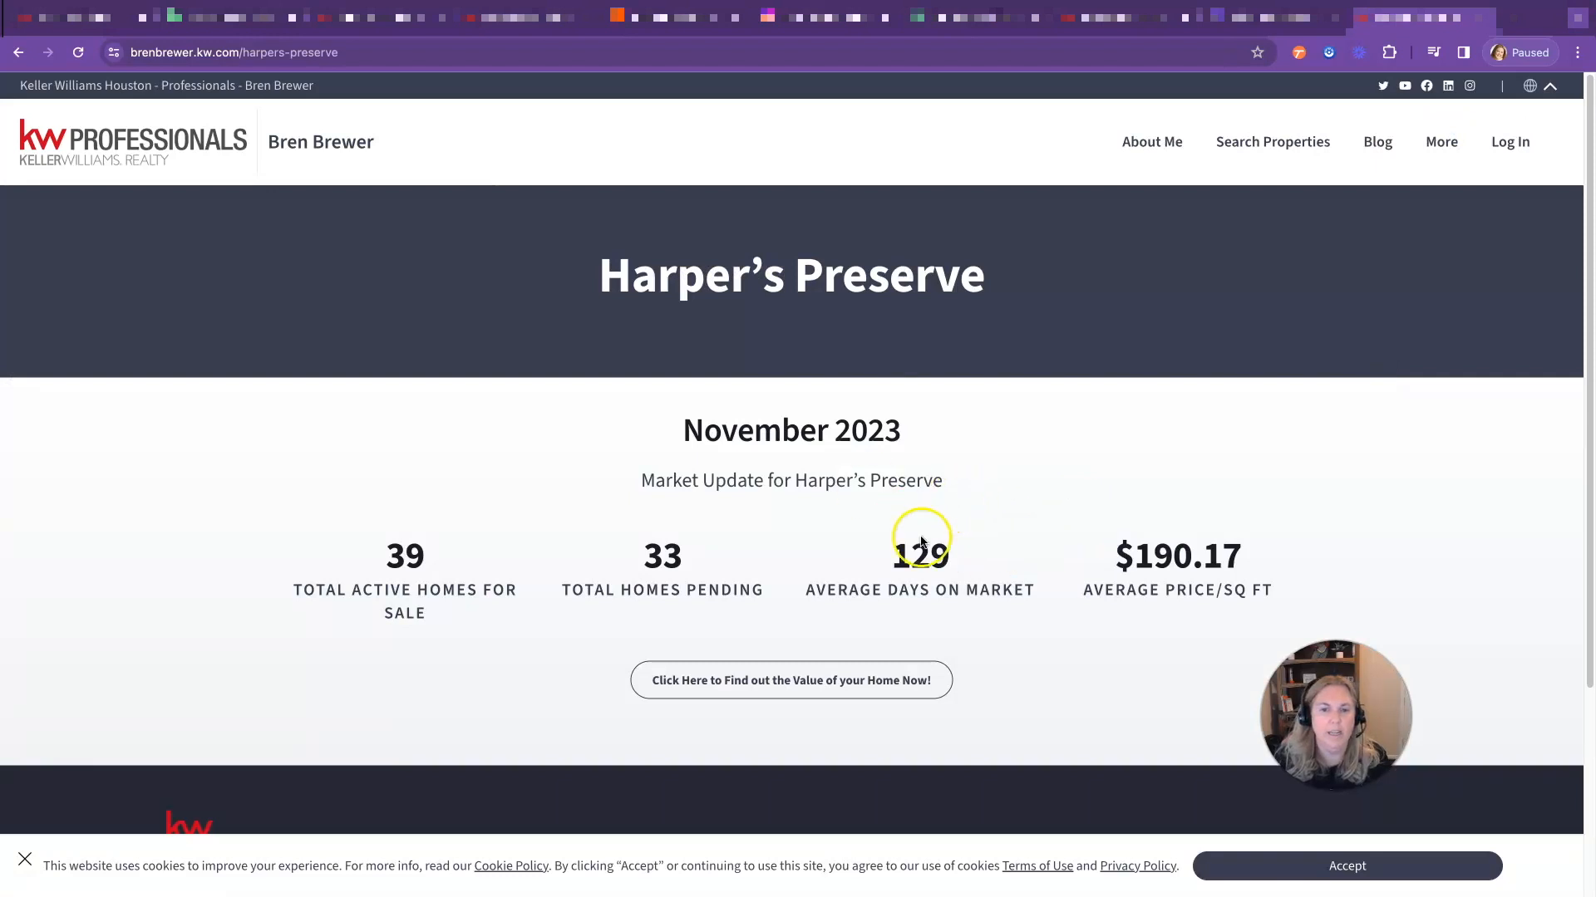
{"action": "scroll", "coordinate": [921, 542], "scroll_direction": "down", "scroll_amount": 2}
{"action": "left_click", "coordinate": [811, 568]}
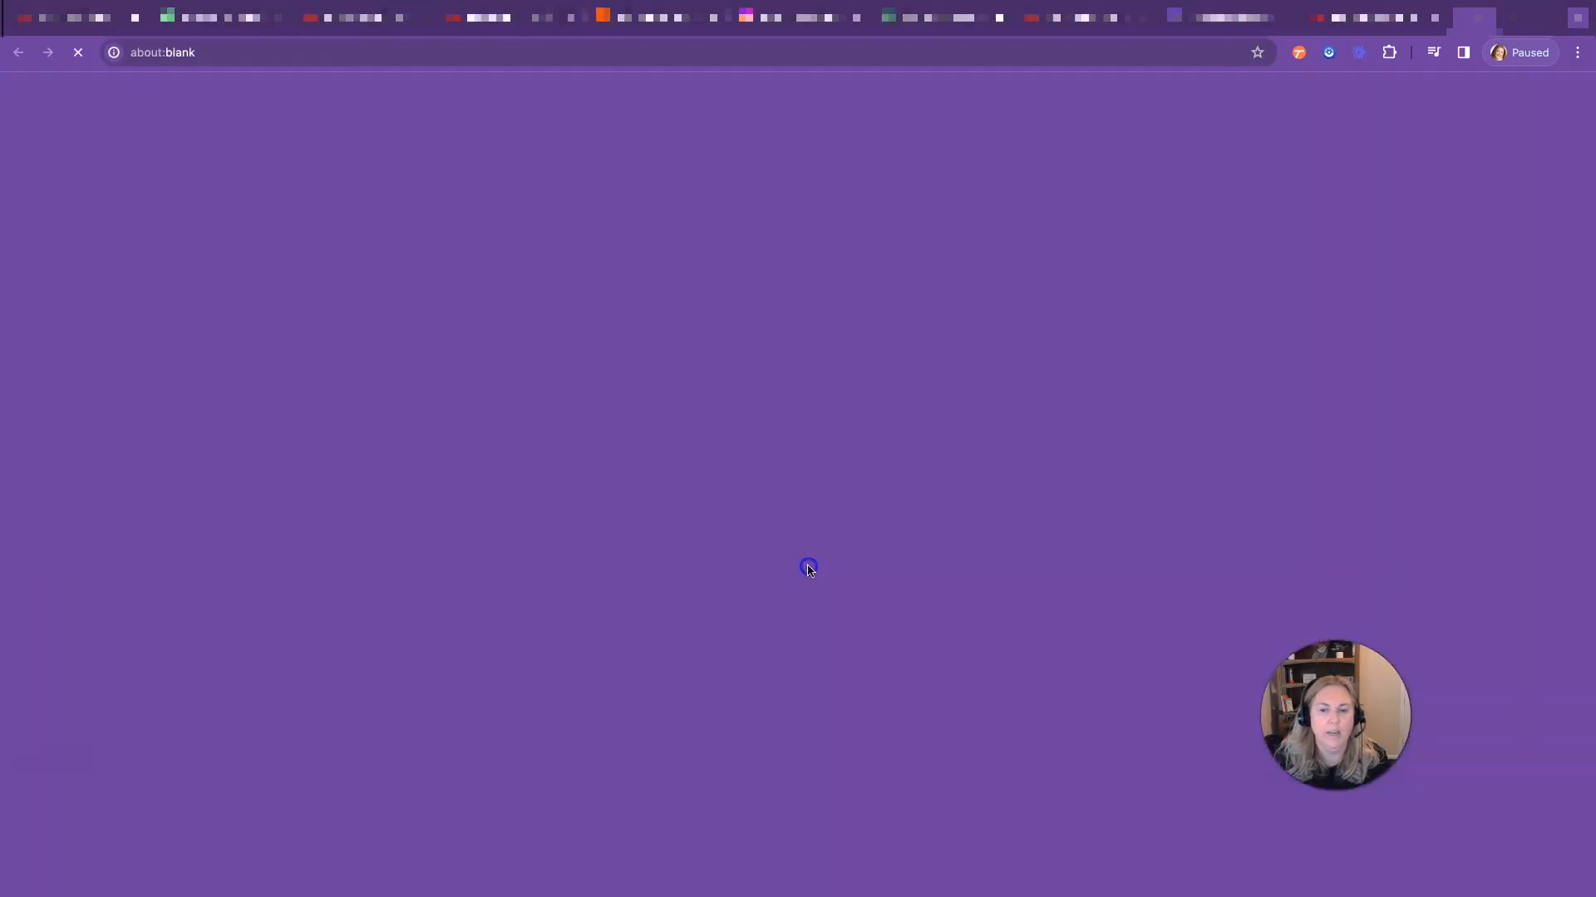